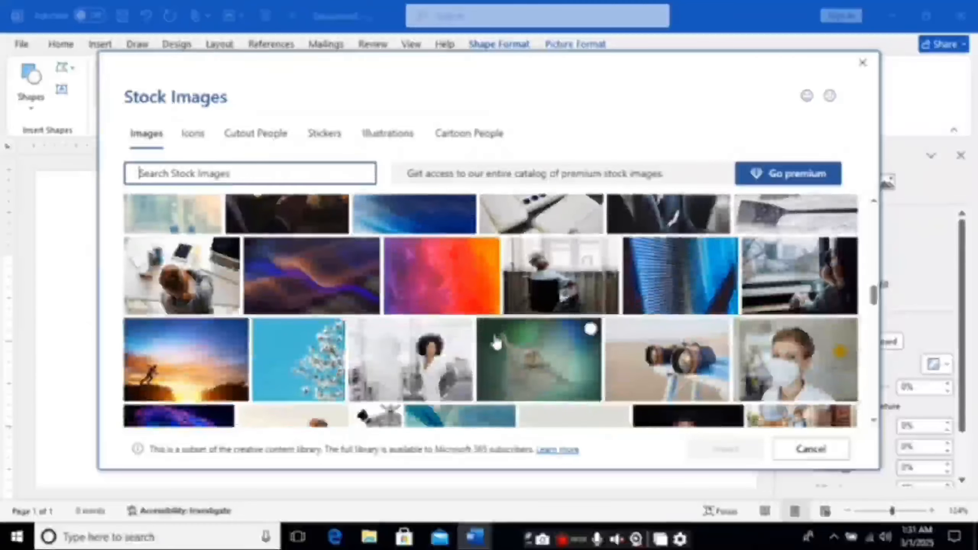
Fill the ring with the blue striped light-pattern picture from the stock images.
{"action": "scroll", "coordinate": [498, 321], "scroll_direction": "down", "scroll_amount": 4}
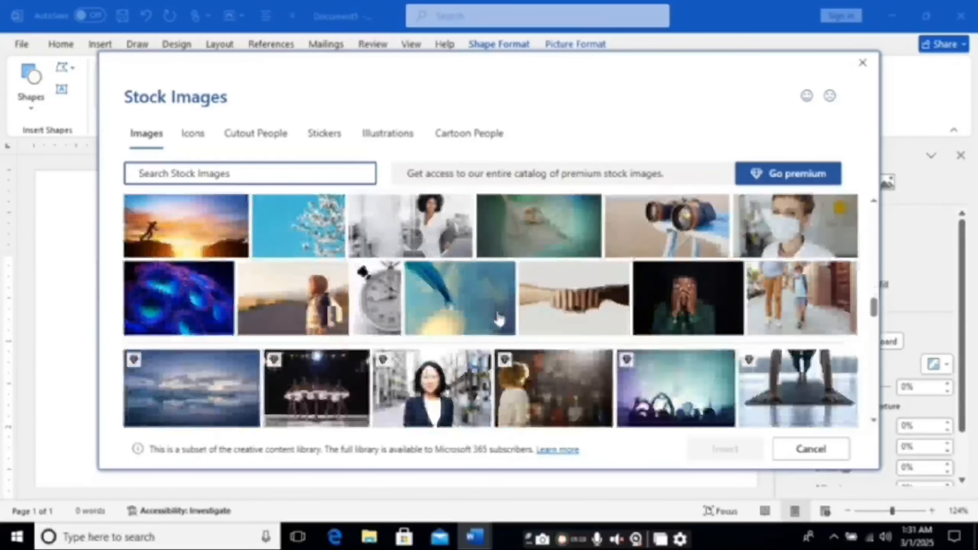
{"action": "scroll", "coordinate": [498, 321], "scroll_direction": "up", "scroll_amount": 5}
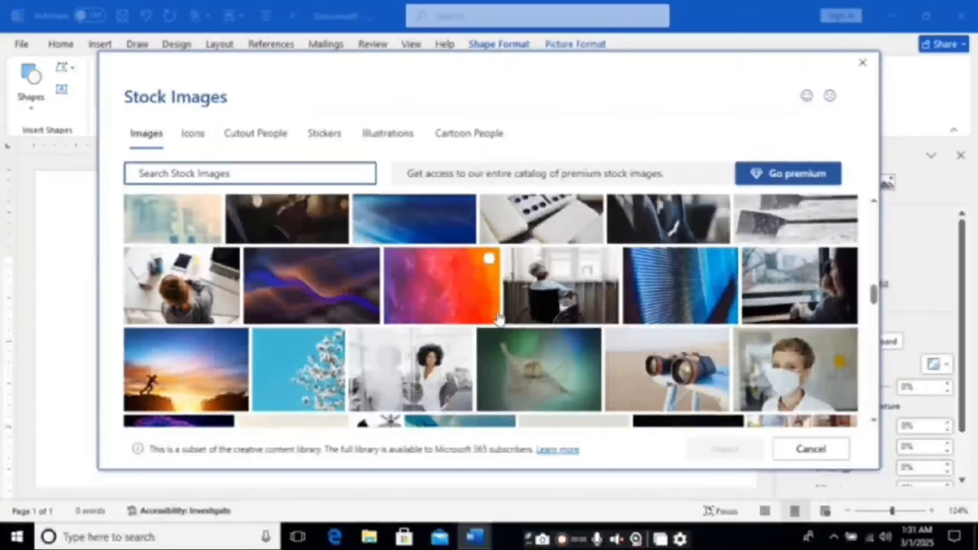
{"action": "left_click", "coordinate": [652, 338]}
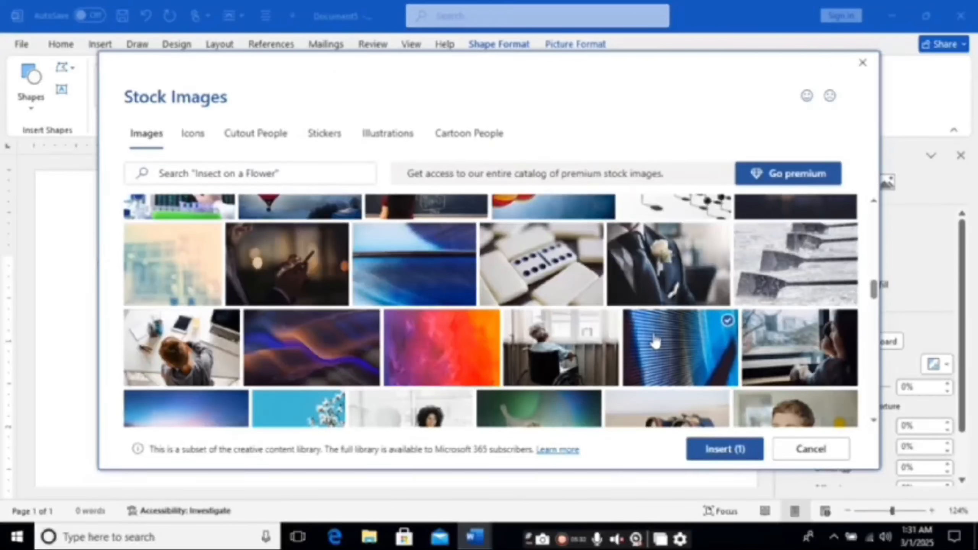
{"action": "left_click", "coordinate": [732, 457]}
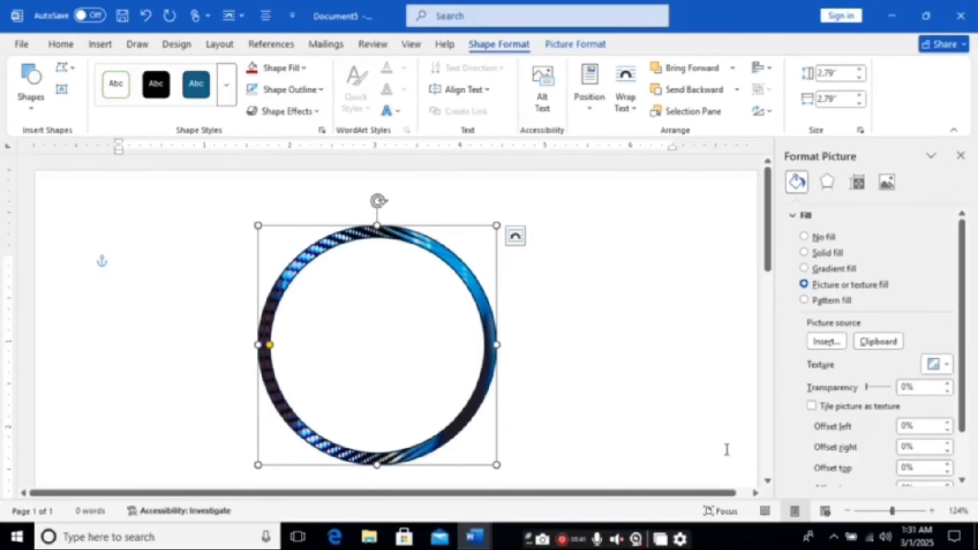
Set the ring's outline to the standard Dark Blue color and deselect the shape.
{"action": "left_click", "coordinate": [314, 92]}
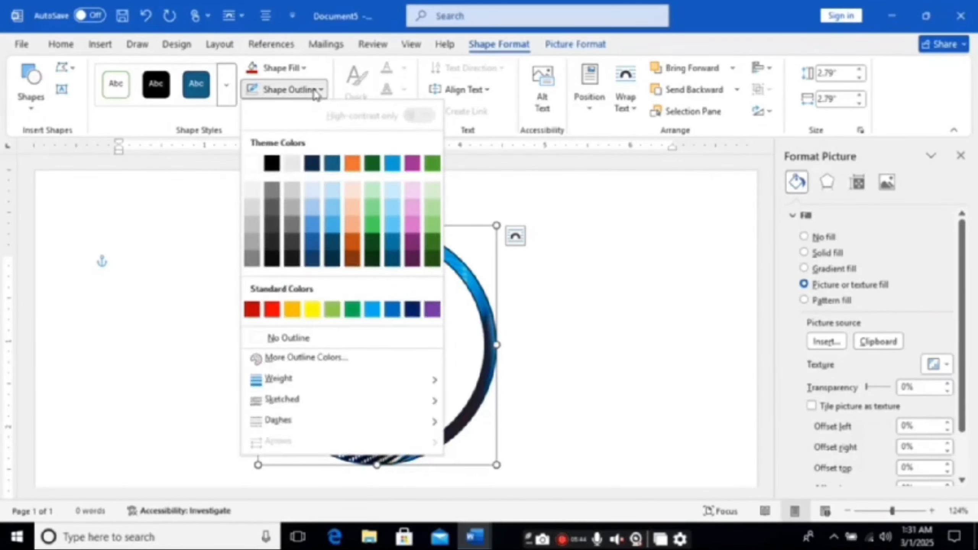
{"action": "left_click", "coordinate": [413, 311]}
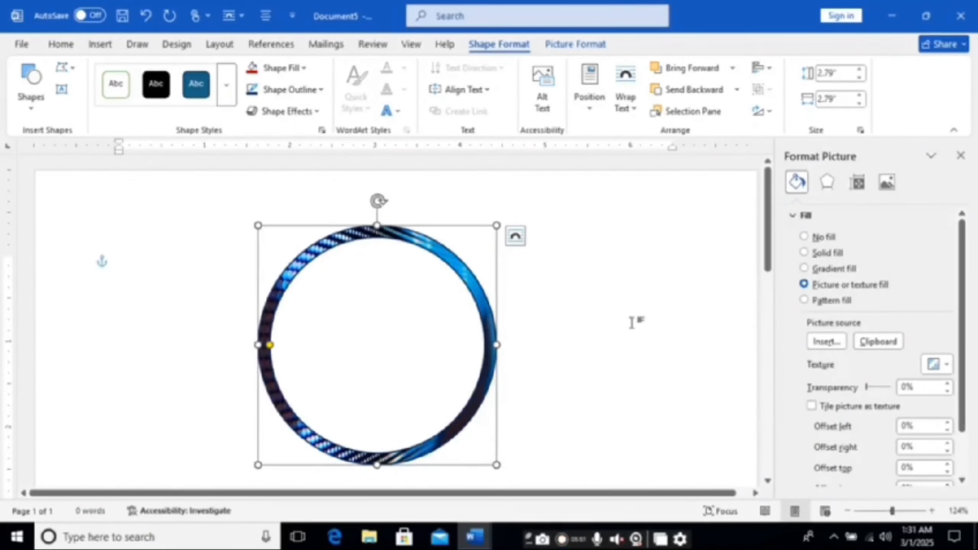
{"action": "left_click", "coordinate": [578, 347]}
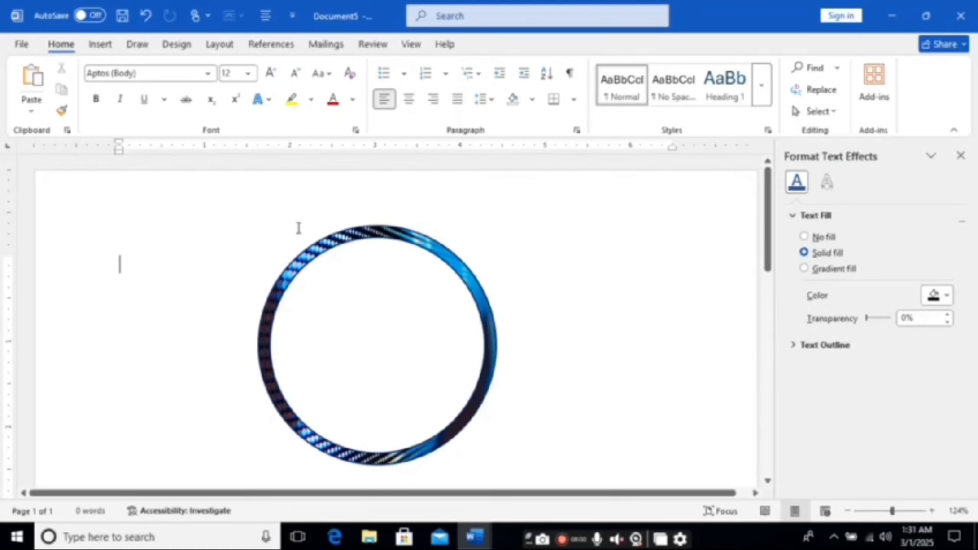
Insert a text box about 2.08" high and 1.23" wide inside the ring.
{"action": "left_click", "coordinate": [104, 46]}
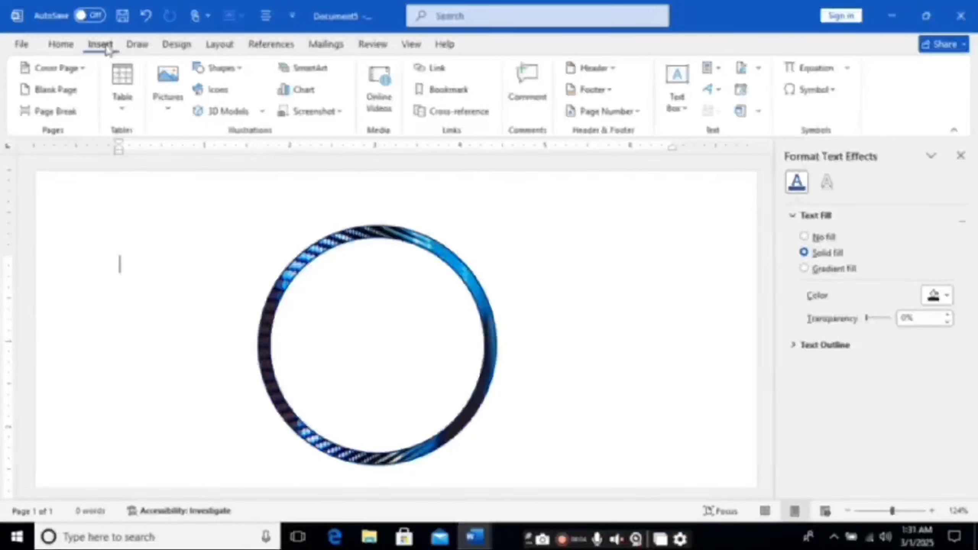
{"action": "left_click", "coordinate": [220, 70]}
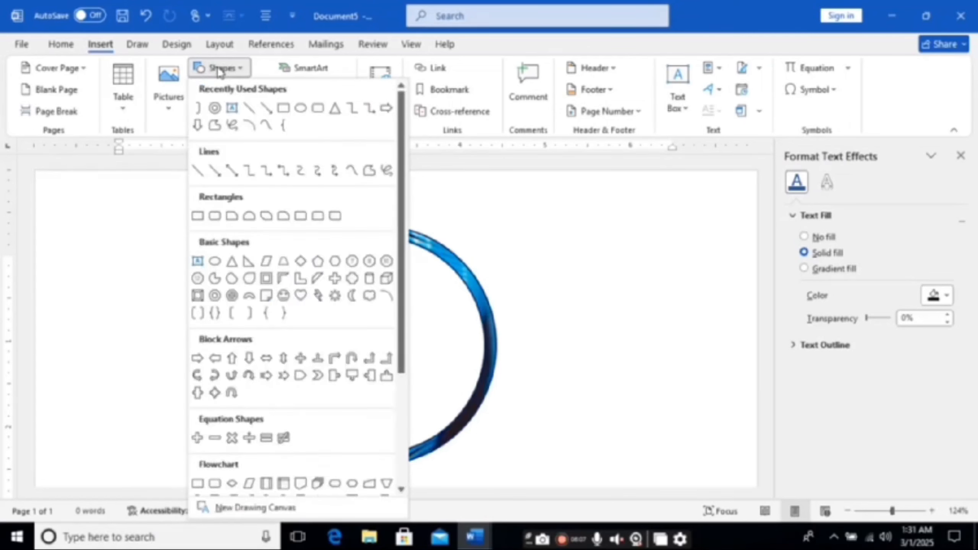
{"action": "left_click", "coordinate": [233, 108]}
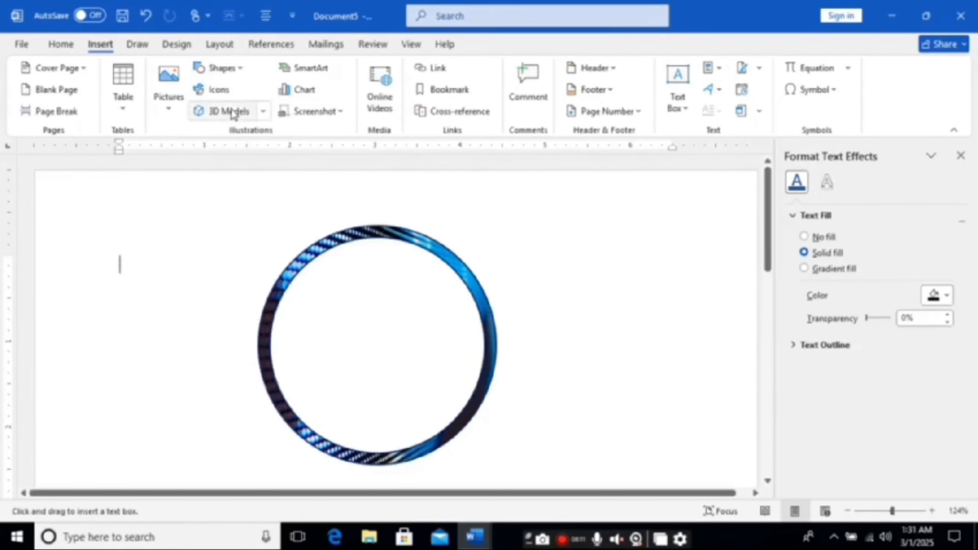
{"action": "left_click_drag", "start_coordinate": [328, 261], "coordinate": [433, 439]}
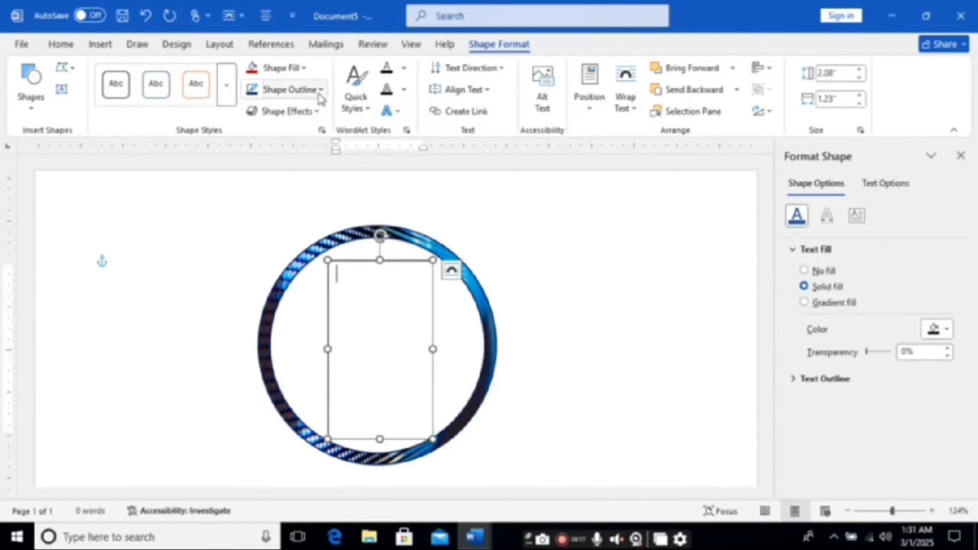
Remove the text box's fill and outline and enter the letter T in it.
{"action": "left_click", "coordinate": [308, 72]}
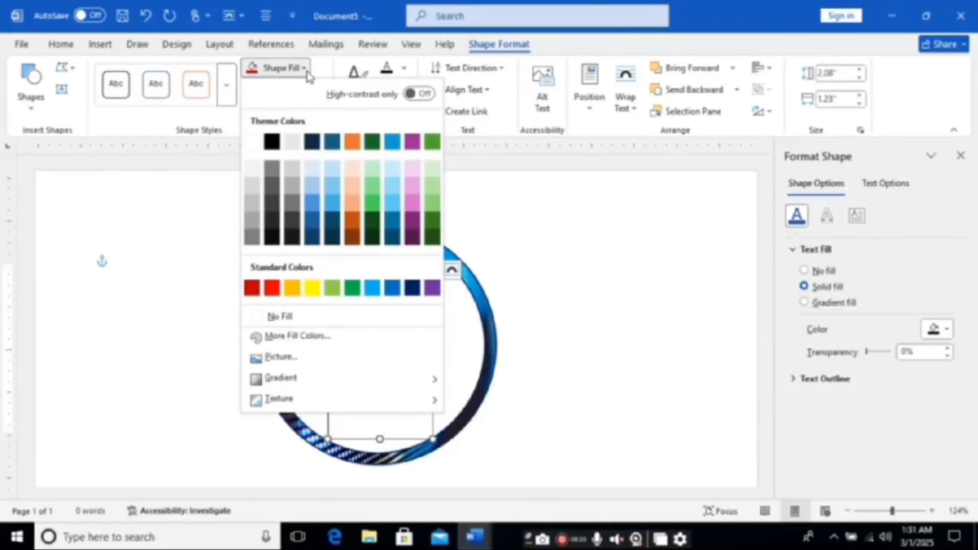
{"action": "left_click", "coordinate": [280, 317]}
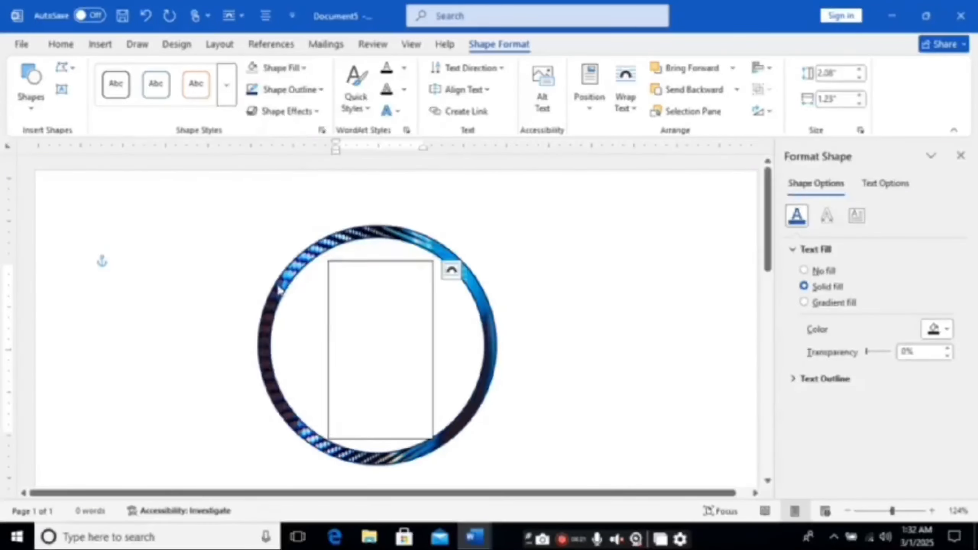
{"action": "left_click", "coordinate": [321, 90]}
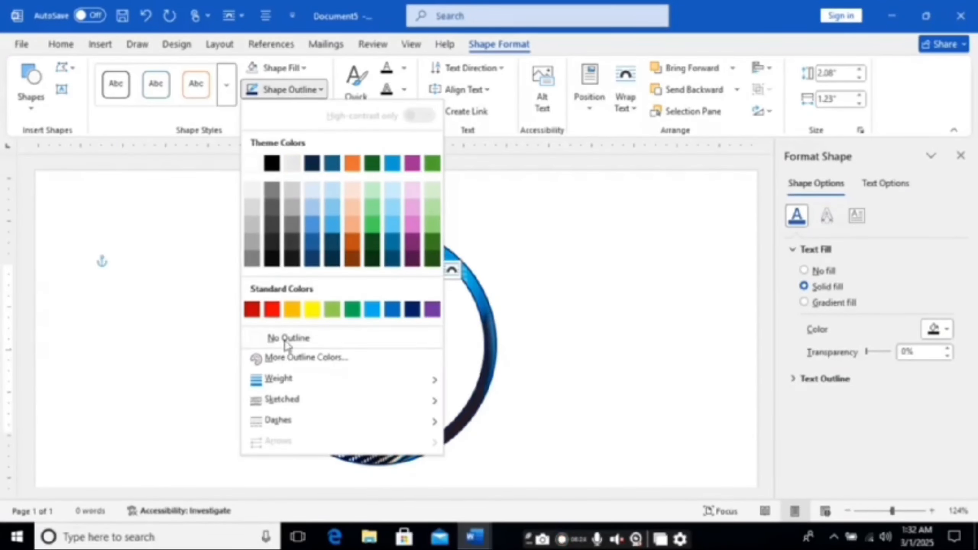
{"action": "left_click", "coordinate": [276, 338]}
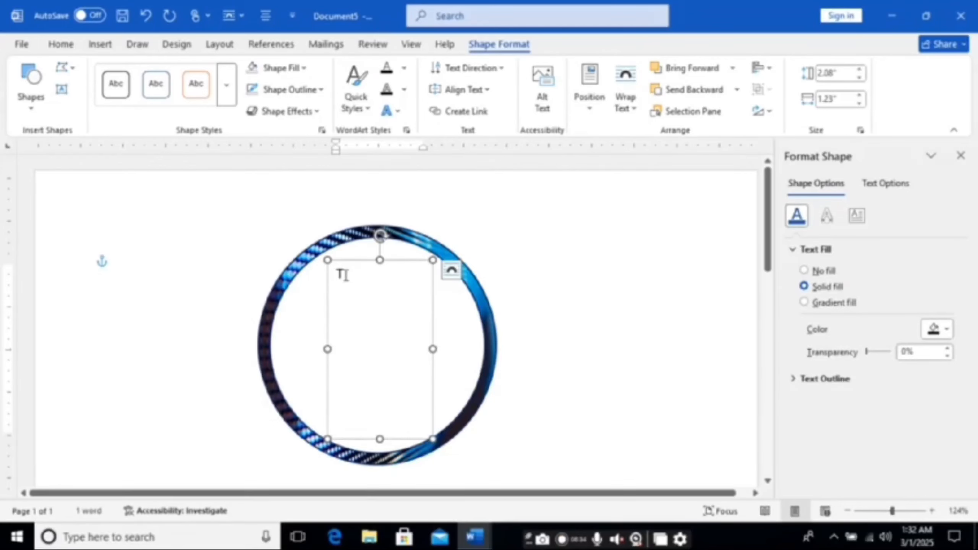
Enlarge the letter T in the text box to font size 150.
{"action": "double_click", "coordinate": [338, 273]}
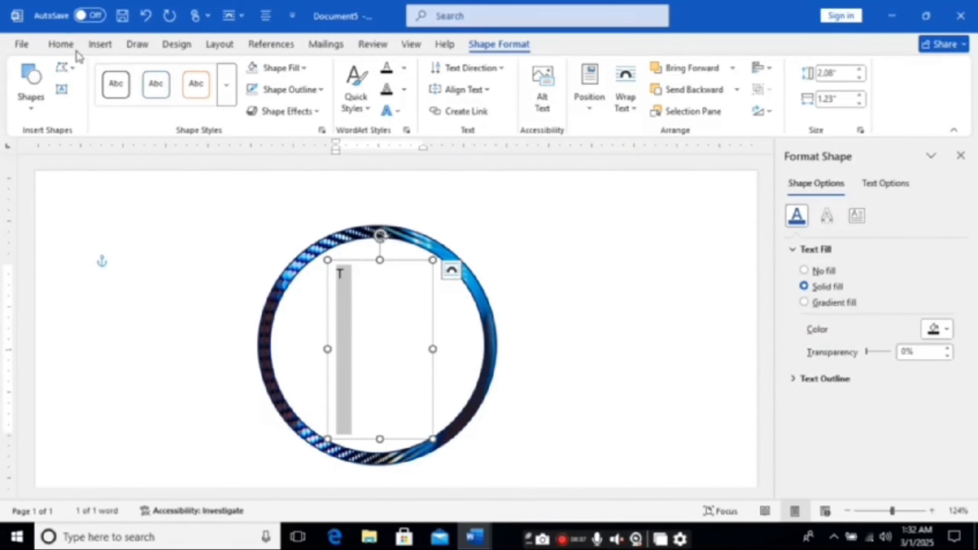
{"action": "left_click", "coordinate": [63, 44]}
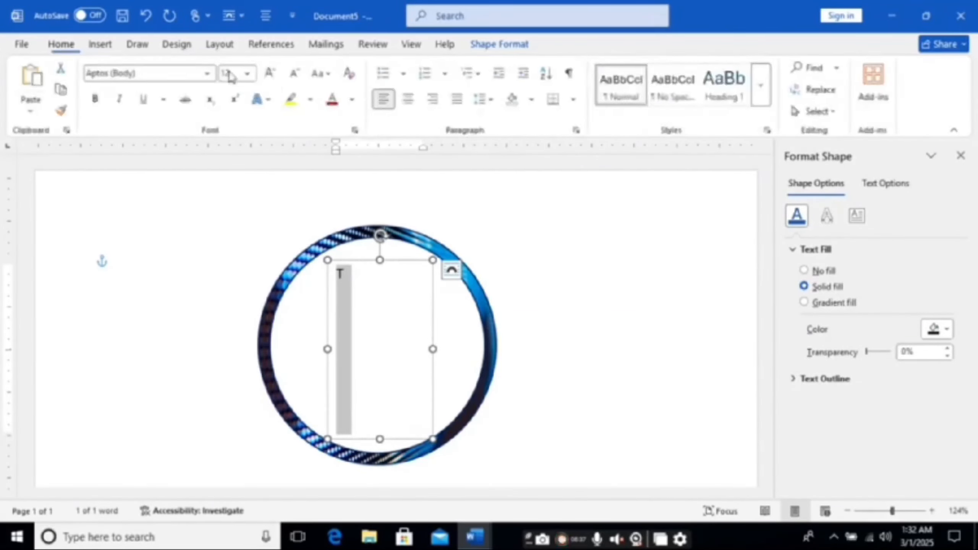
{"action": "left_click", "coordinate": [278, 74]}
{"action": "left_click", "coordinate": [278, 74]}
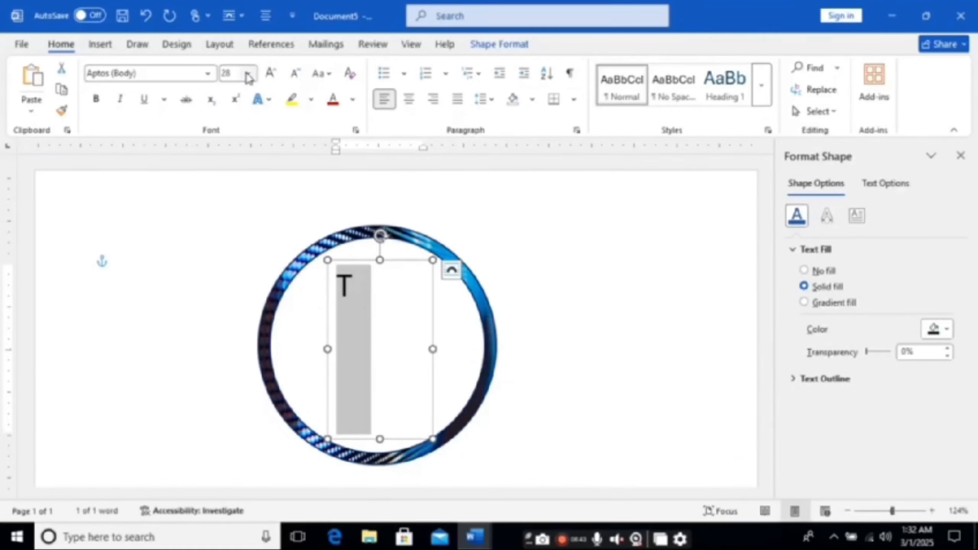
{"action": "left_click", "coordinate": [248, 74]}
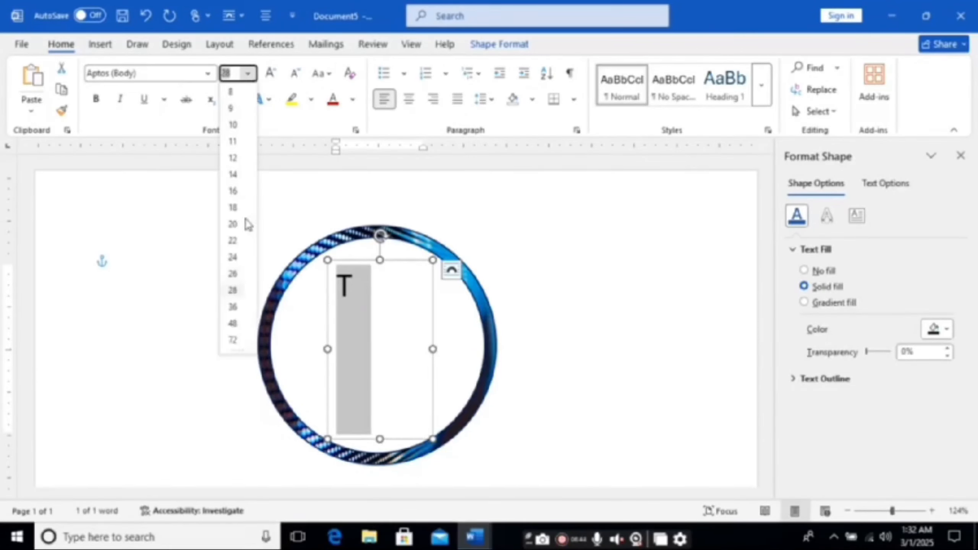
{"action": "left_click", "coordinate": [232, 340]}
{"action": "left_click", "coordinate": [278, 74]}
{"action": "left_click", "coordinate": [278, 74]}
{"action": "left_click", "coordinate": [278, 74]}
{"action": "left_click", "coordinate": [278, 74]}
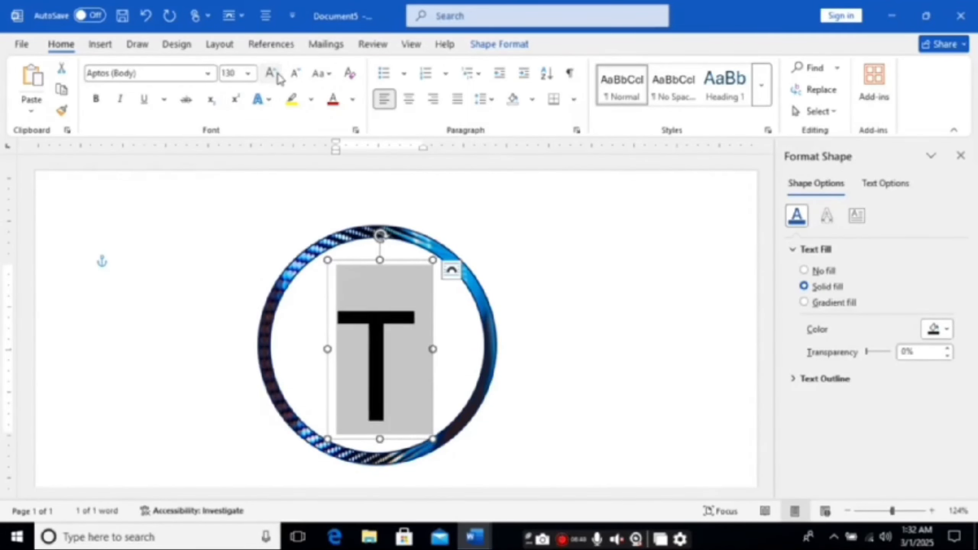
{"action": "left_click", "coordinate": [278, 74]}
{"action": "left_click", "coordinate": [278, 74]}
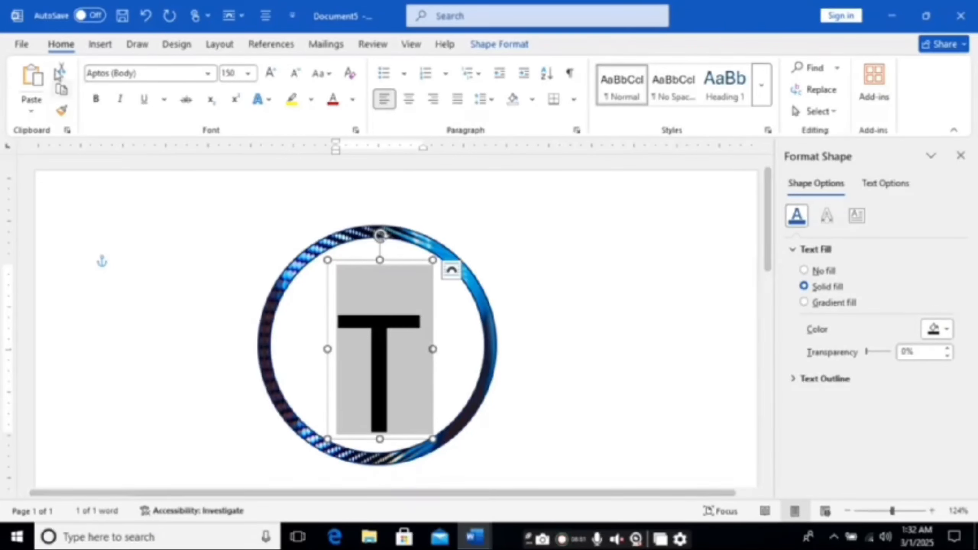
Change the T's font to Times New Roman and make its text box wider and taller.
{"action": "left_click", "coordinate": [209, 76]}
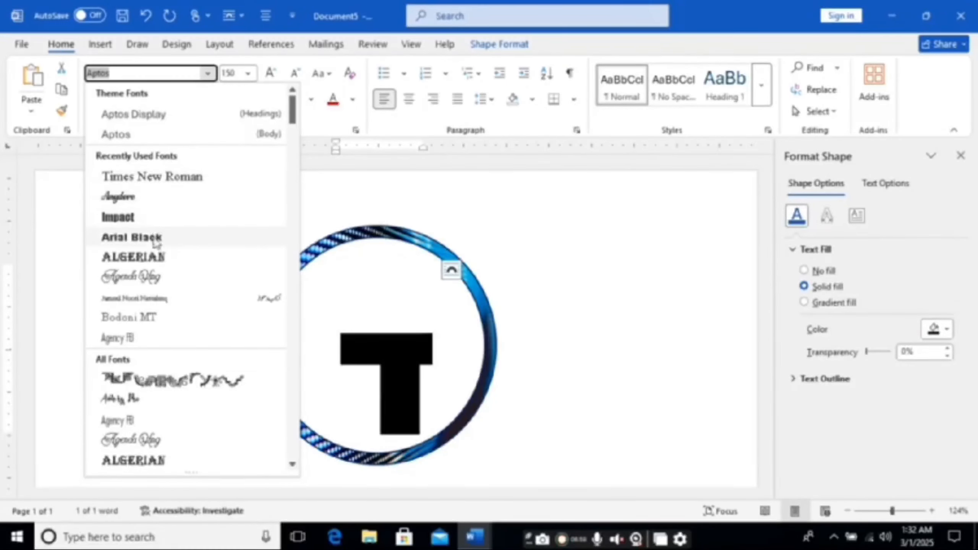
{"action": "left_click", "coordinate": [135, 178]}
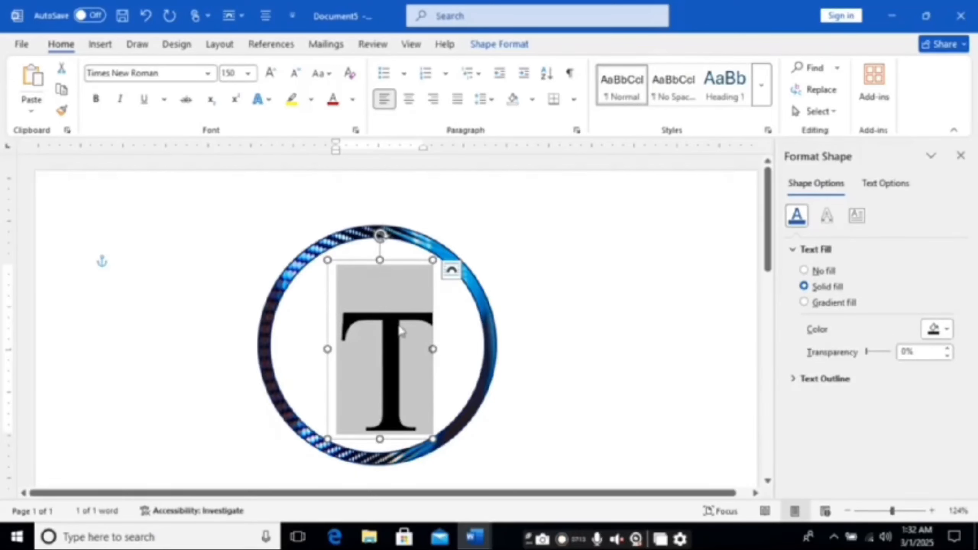
{"action": "left_click_drag", "start_coordinate": [433, 349], "coordinate": [459, 349]}
{"action": "left_click_drag", "start_coordinate": [393, 440], "coordinate": [393, 465]}
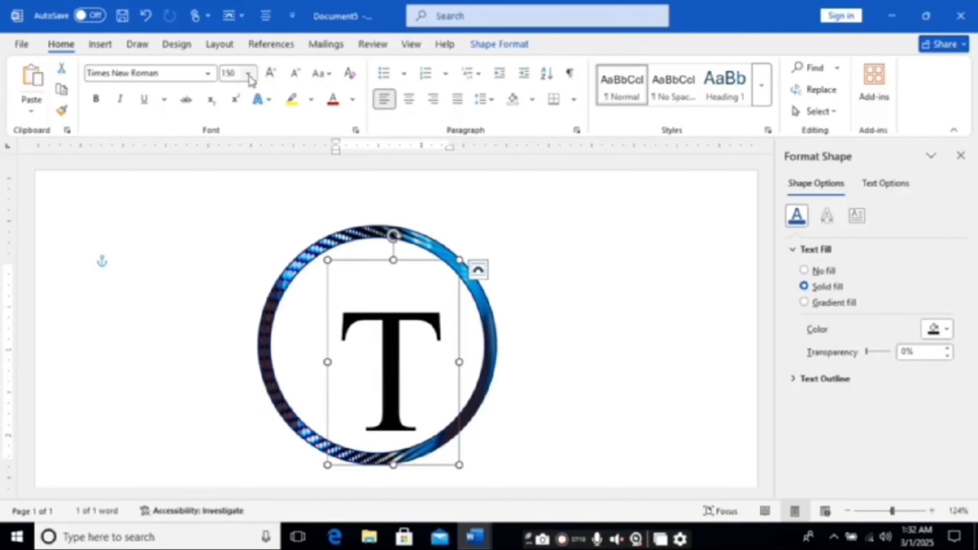
Increase the T's font size to 220, then enlarge and reposition its text box so the whole letter is centered in the ring.
{"action": "left_click", "coordinate": [271, 72]}
{"action": "left_click", "coordinate": [271, 73]}
{"action": "left_click", "coordinate": [271, 73]}
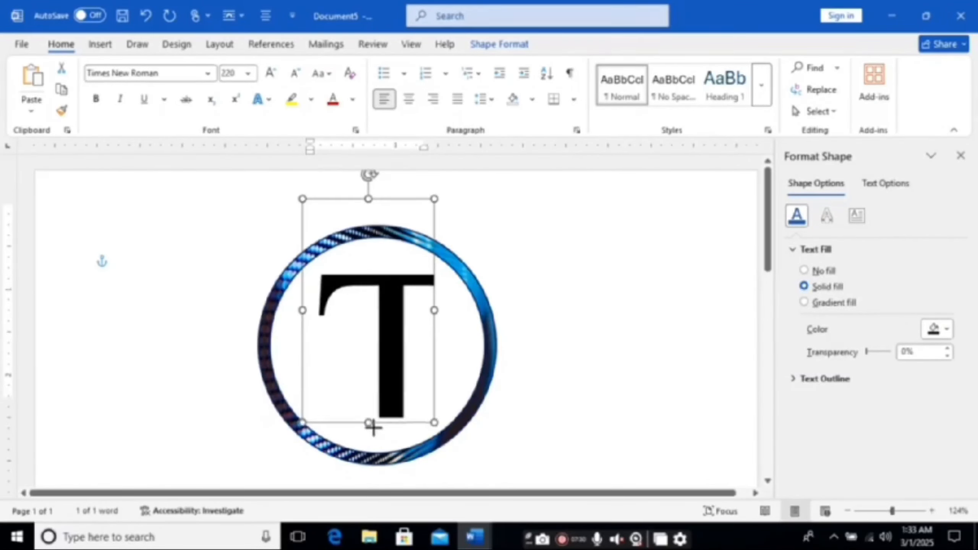
{"action": "left_click_drag", "start_coordinate": [373, 427], "coordinate": [379, 458]}
{"action": "left_click_drag", "start_coordinate": [436, 329], "coordinate": [480, 327]}
{"action": "left_click_drag", "start_coordinate": [414, 200], "coordinate": [399, 192]}
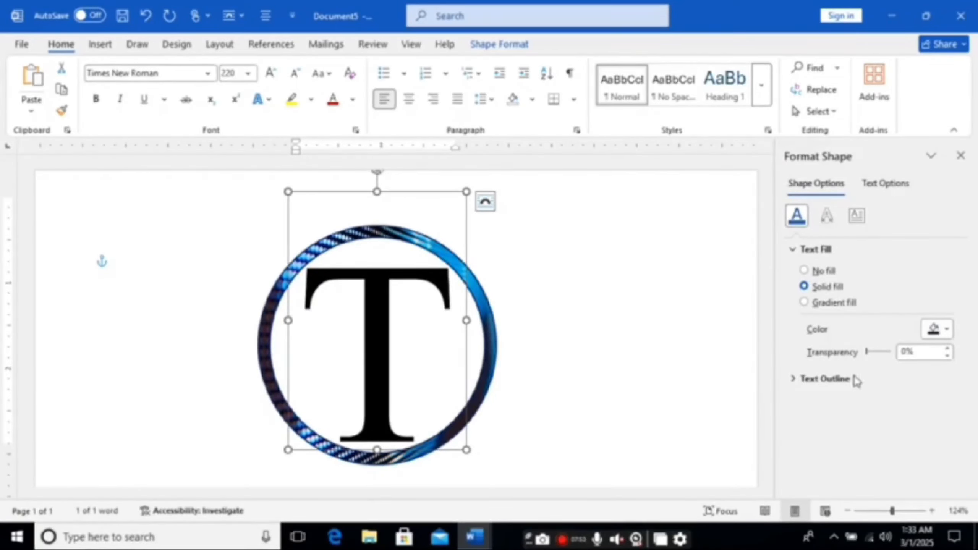
Set the T's text fill to the standard Dark Red color.
{"action": "left_click", "coordinate": [946, 331]}
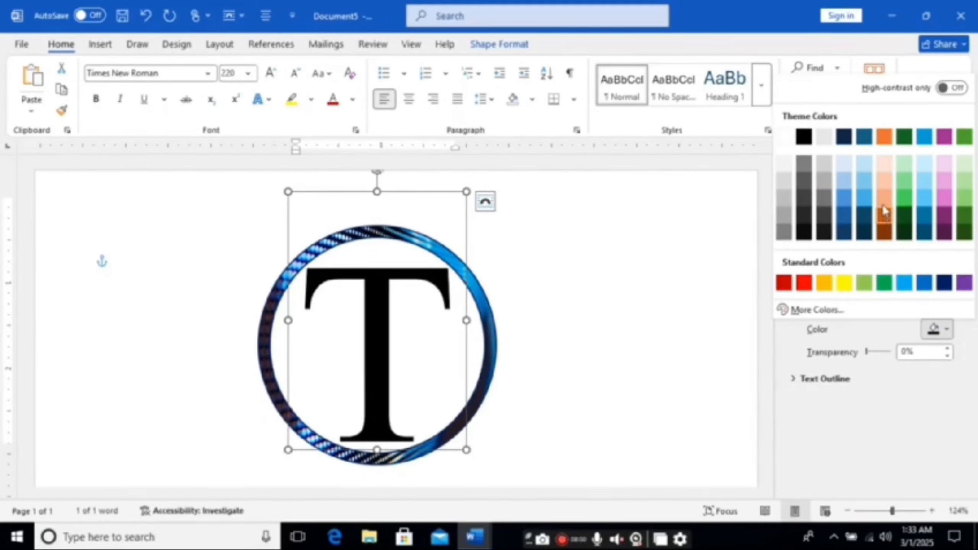
{"action": "left_click", "coordinate": [783, 283]}
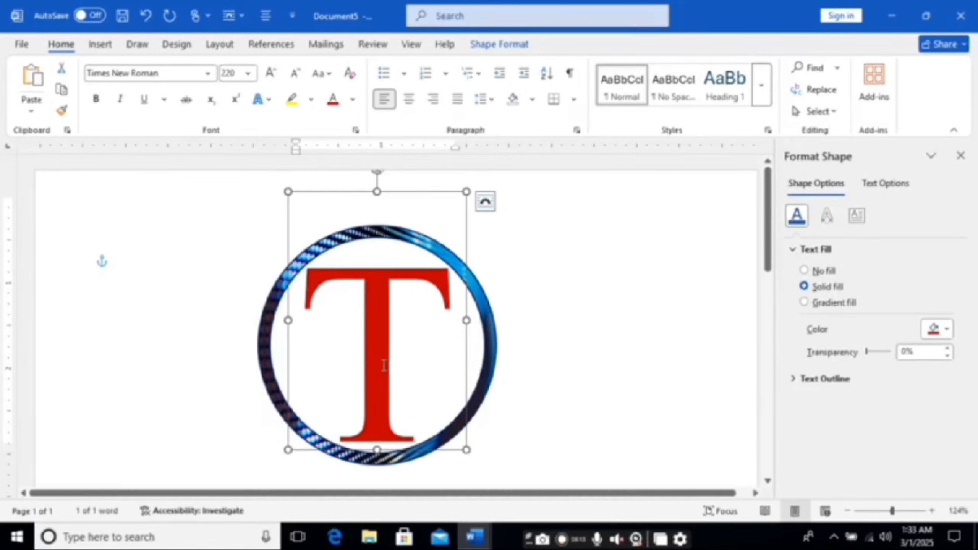
Duplicate the T's text box and replace the letter in the copy with S.
{"action": "key", "text": "ctrl+d"}
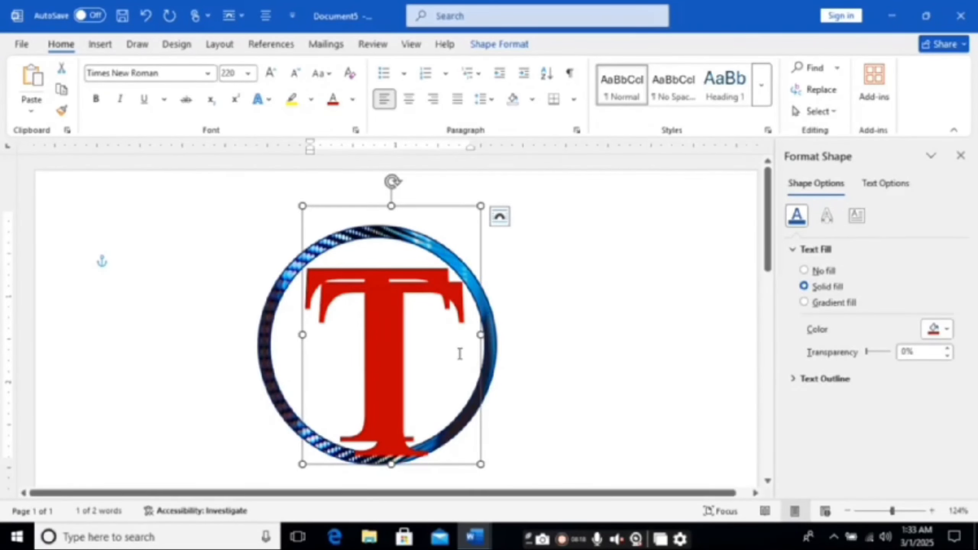
{"action": "key", "text": "ctrl+z"}
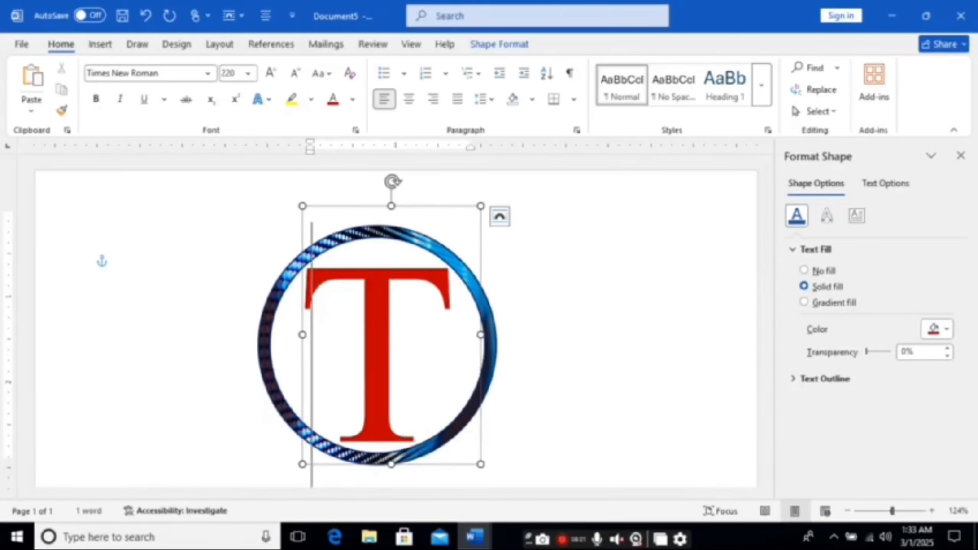
{"action": "type", "text": "S"}
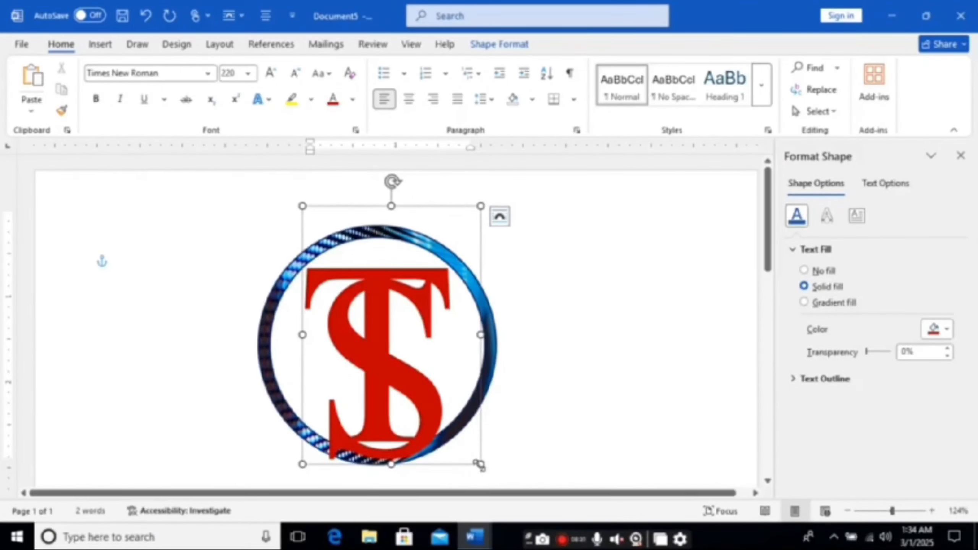
Reduce the S to font size 180 and narrow and reposition its text box so the letter overlaps the middle of the T.
{"action": "left_click_drag", "start_coordinate": [480, 464], "coordinate": [458, 471]}
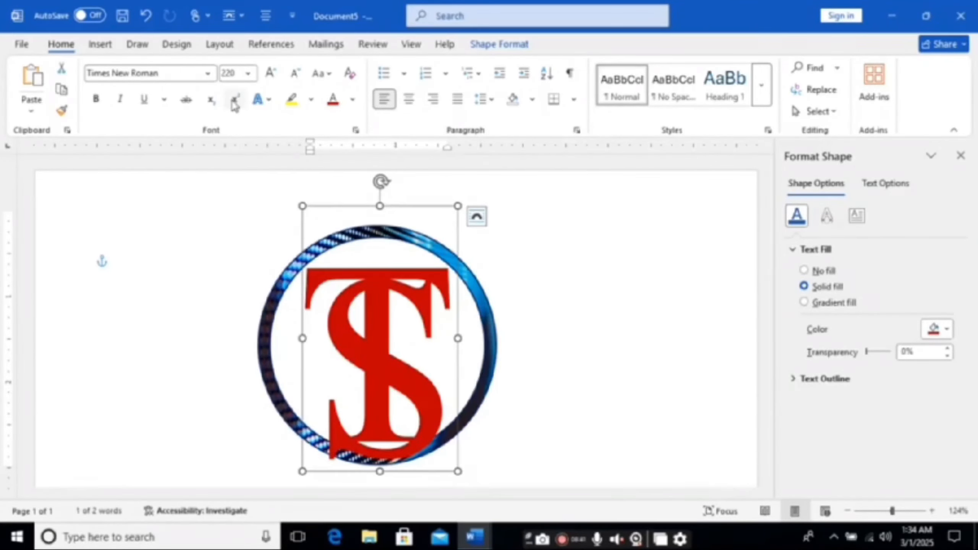
{"action": "left_click", "coordinate": [296, 74]}
{"action": "left_click", "coordinate": [297, 73]}
{"action": "left_click", "coordinate": [297, 73]}
{"action": "left_click", "coordinate": [296, 74]}
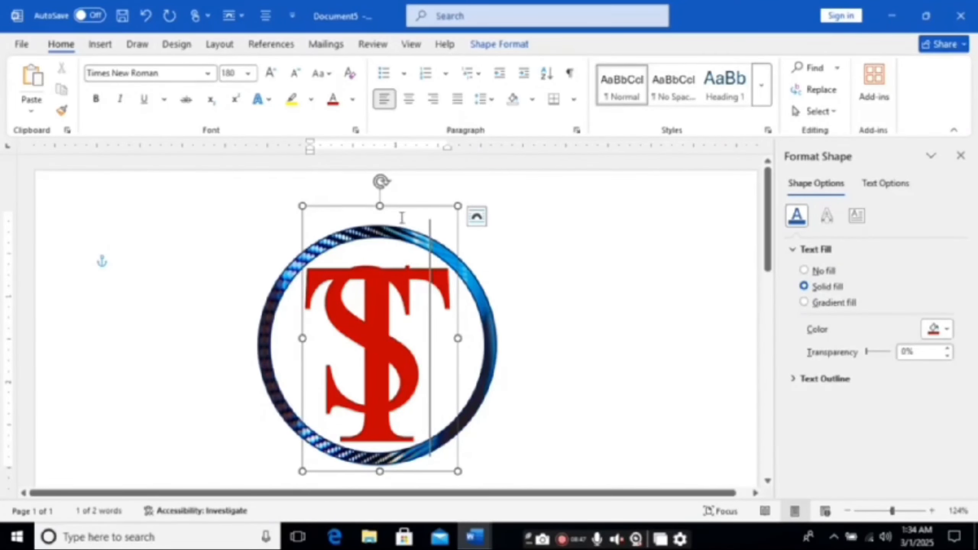
{"action": "left_click_drag", "start_coordinate": [401, 207], "coordinate": [407, 217]}
{"action": "left_click_drag", "start_coordinate": [464, 326], "coordinate": [461, 329]}
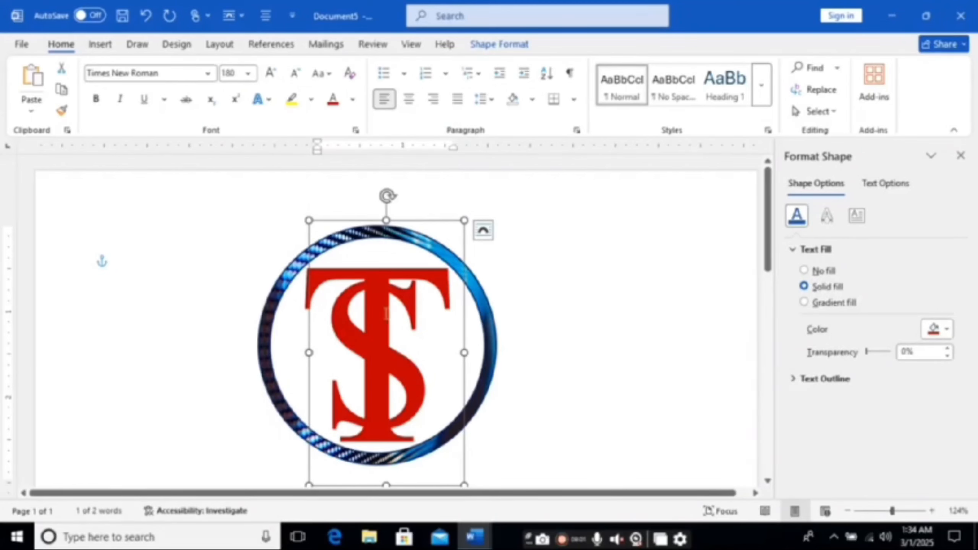
Give the S the solid blue beveled preset text effect and try to remove its text box's outline.
{"action": "left_click", "coordinate": [269, 102]}
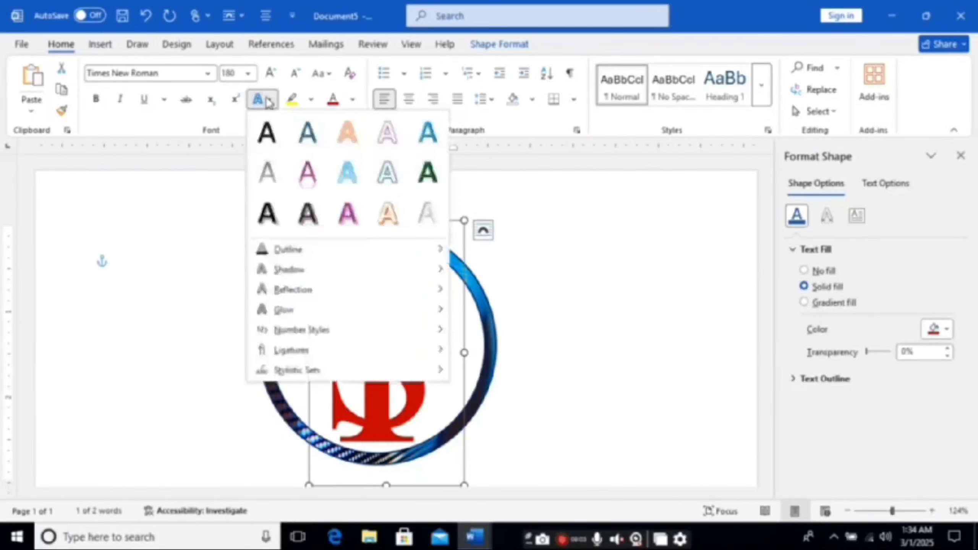
{"action": "left_click", "coordinate": [428, 133]}
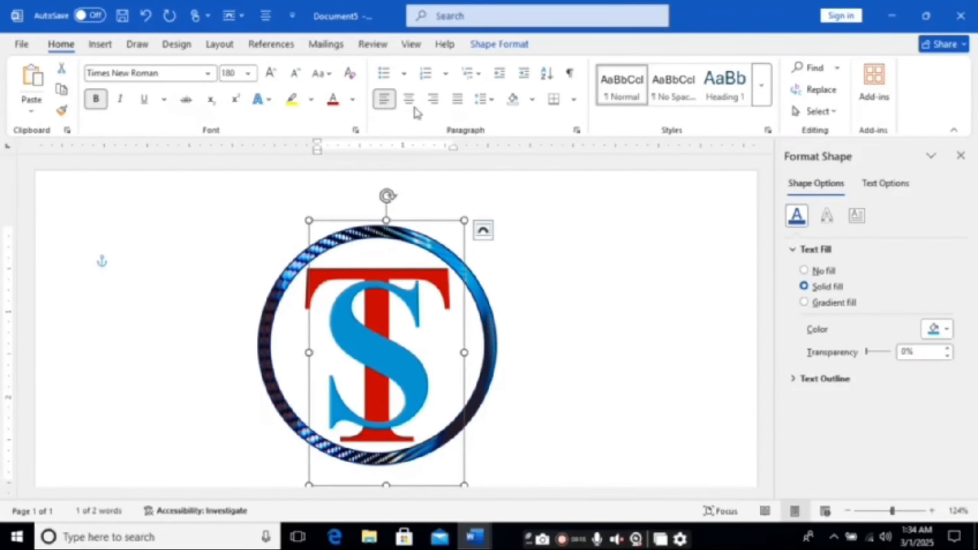
{"action": "left_click", "coordinate": [512, 44]}
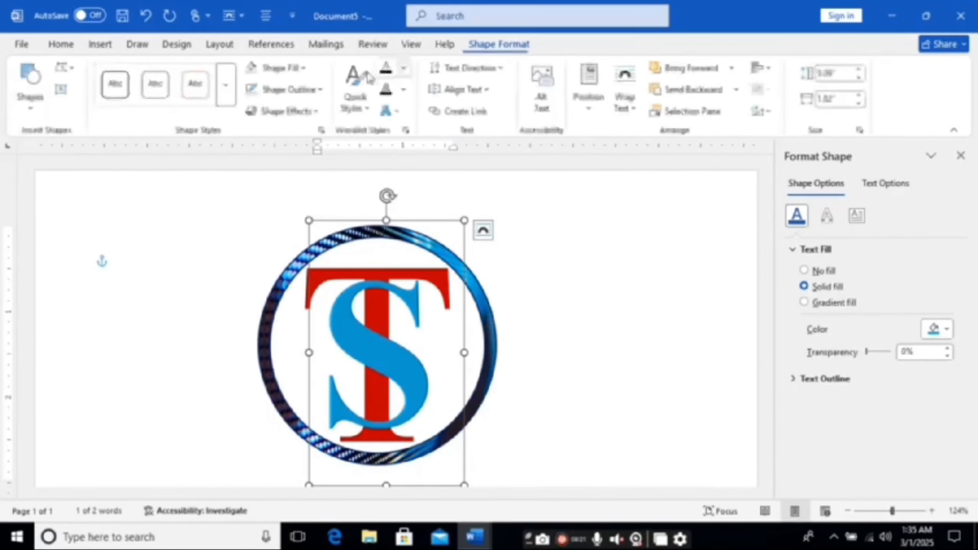
{"action": "left_click", "coordinate": [321, 92]}
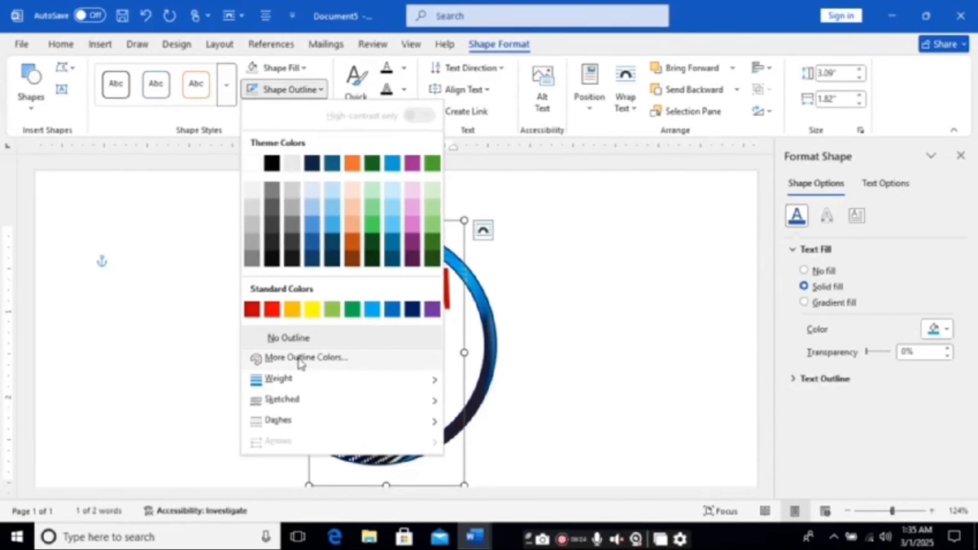
{"action": "left_click", "coordinate": [636, 375]}
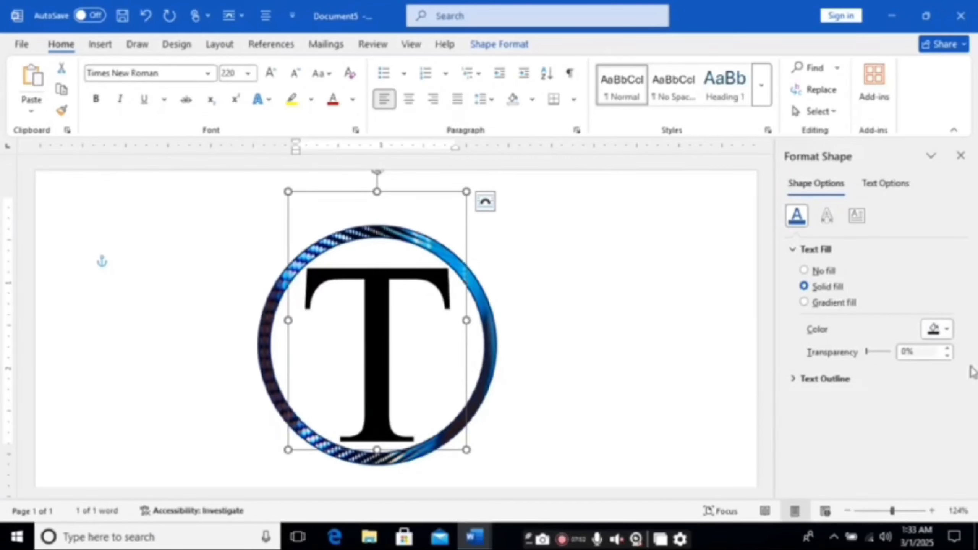
Set the black T's text fill to the standard Dark Red color.
{"action": "left_click", "coordinate": [947, 331]}
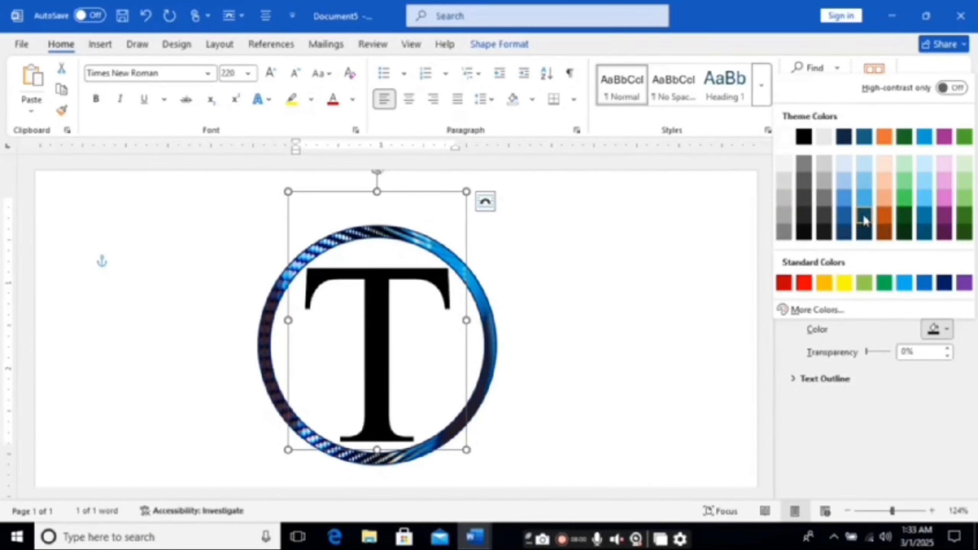
{"action": "left_click", "coordinate": [784, 282]}
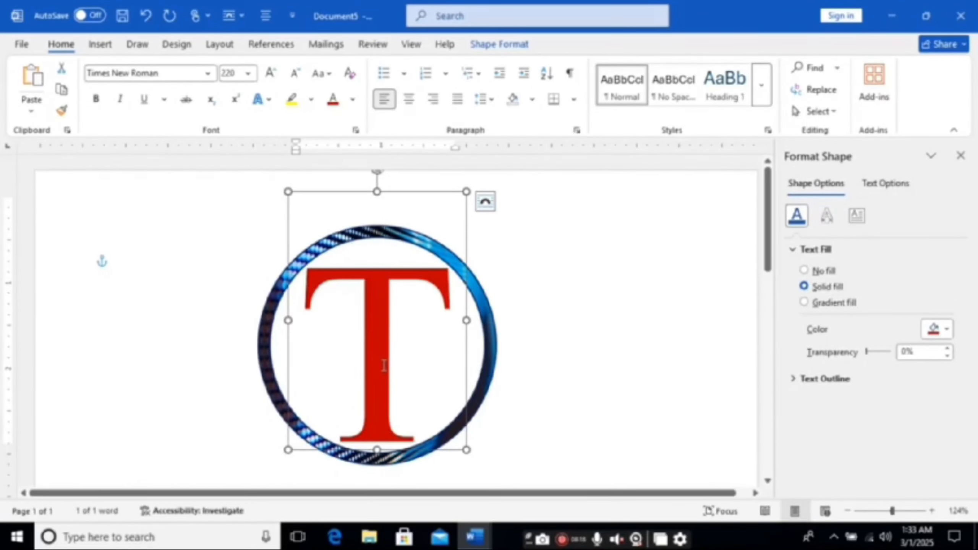
Paste a copy of the T's text box and replace its letter with S.
{"action": "key", "text": "ctrl+v"}
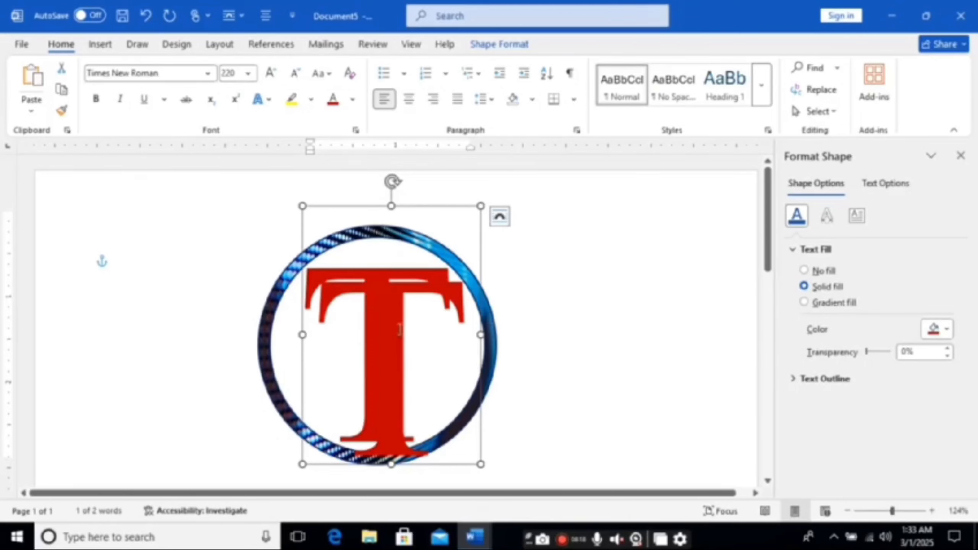
{"action": "left_click", "coordinate": [458, 355]}
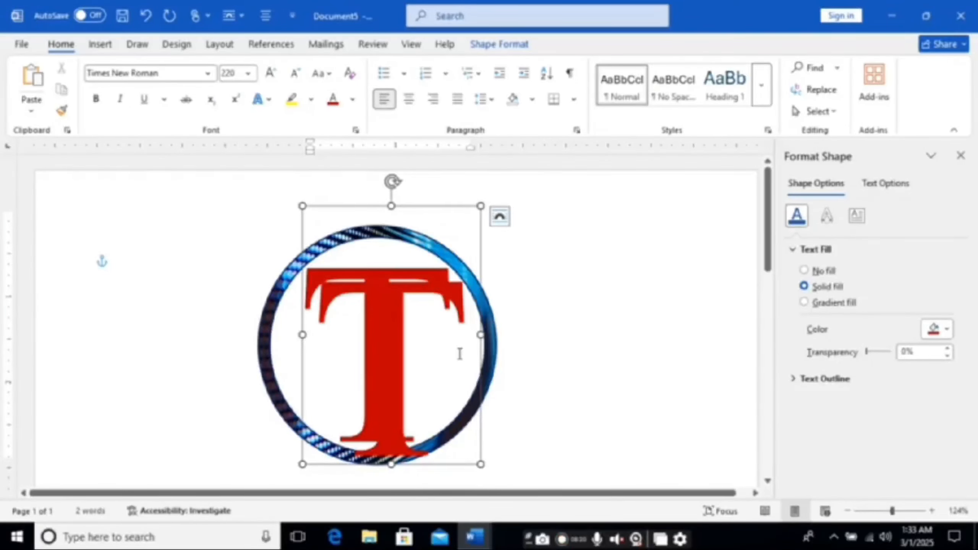
{"action": "key", "text": "BackSpace"}
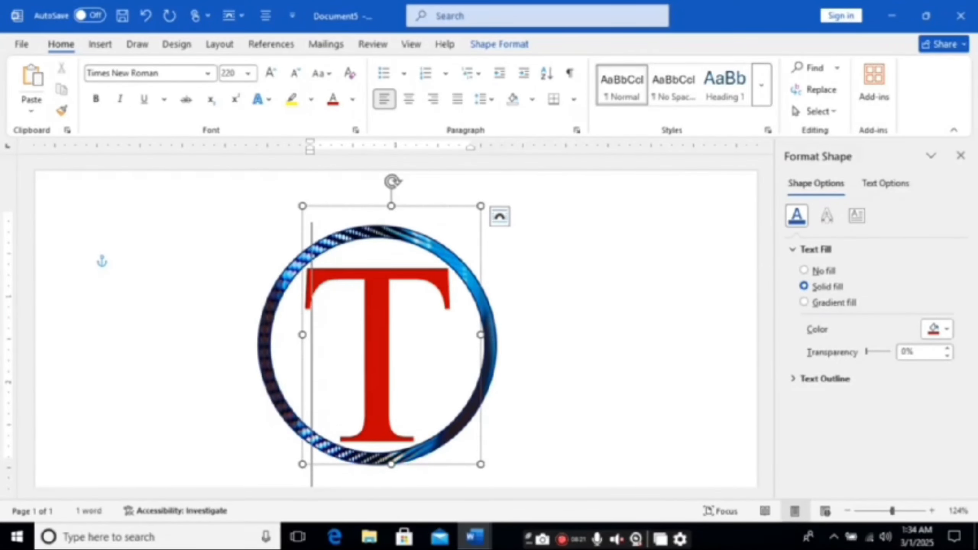
{"action": "type", "text": "S"}
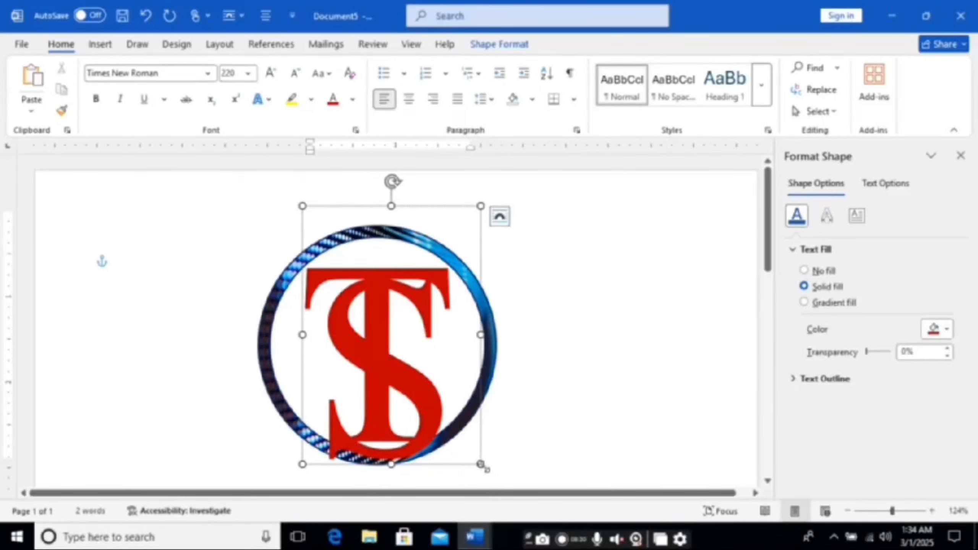
Narrow the S's text box, reduce the letter to font size 180, and reposition it over the middle of the T.
{"action": "left_click_drag", "start_coordinate": [480, 464], "coordinate": [458, 471]}
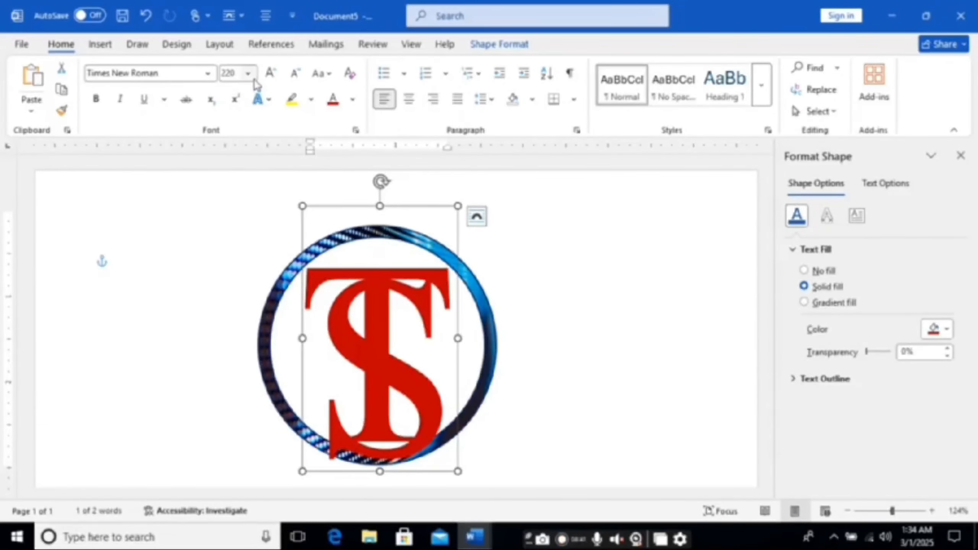
{"action": "left_click", "coordinate": [295, 73]}
{"action": "left_click", "coordinate": [295, 73]}
{"action": "left_click", "coordinate": [295, 73]}
{"action": "left_click", "coordinate": [295, 74]}
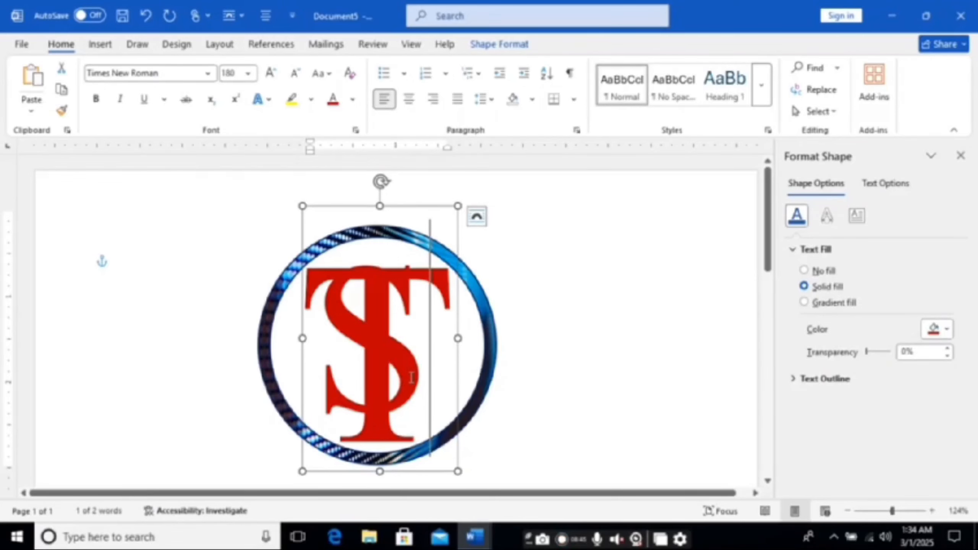
{"action": "left_click_drag", "start_coordinate": [404, 209], "coordinate": [405, 216]}
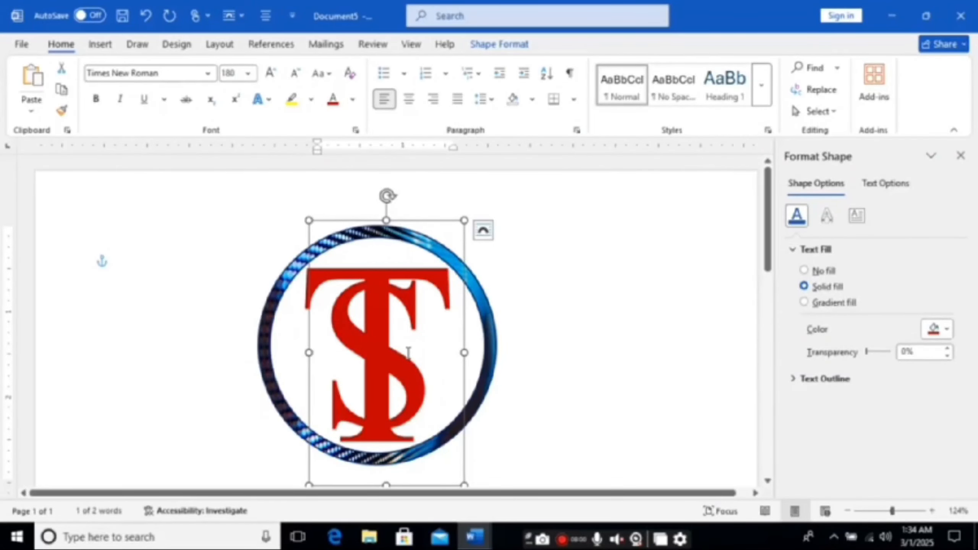
Apply the solid blue beveled preset text effect to the S and remove the outline of its text box.
{"action": "left_click", "coordinate": [262, 99]}
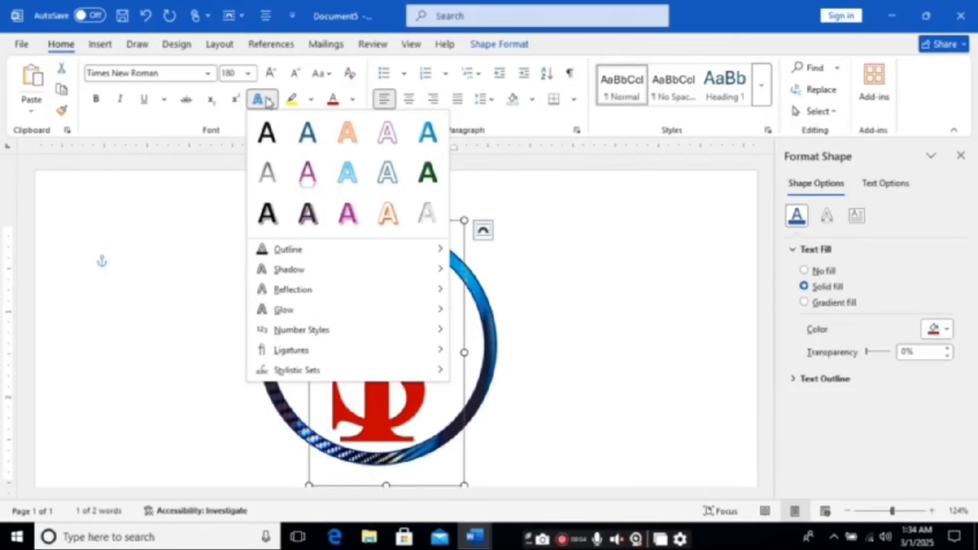
{"action": "left_click", "coordinate": [431, 133]}
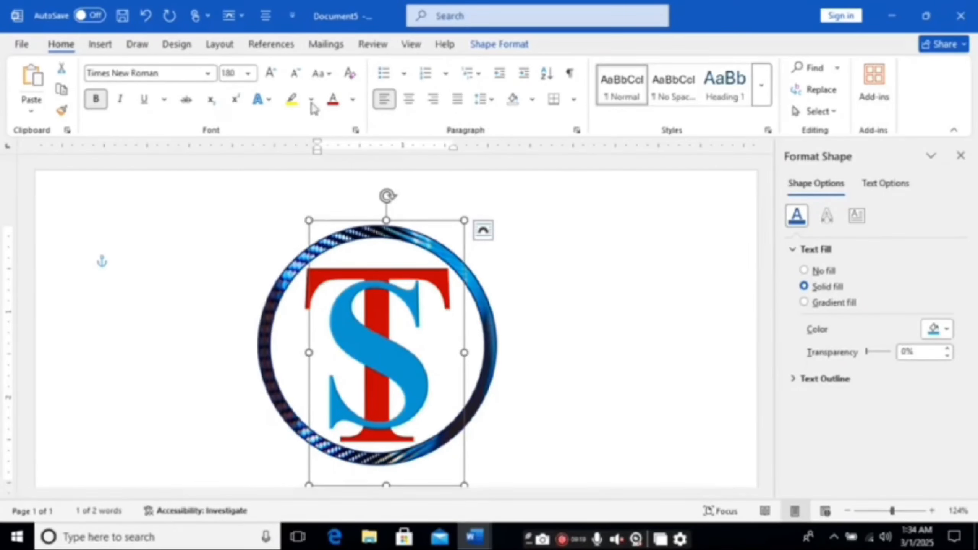
{"action": "left_click", "coordinate": [507, 47]}
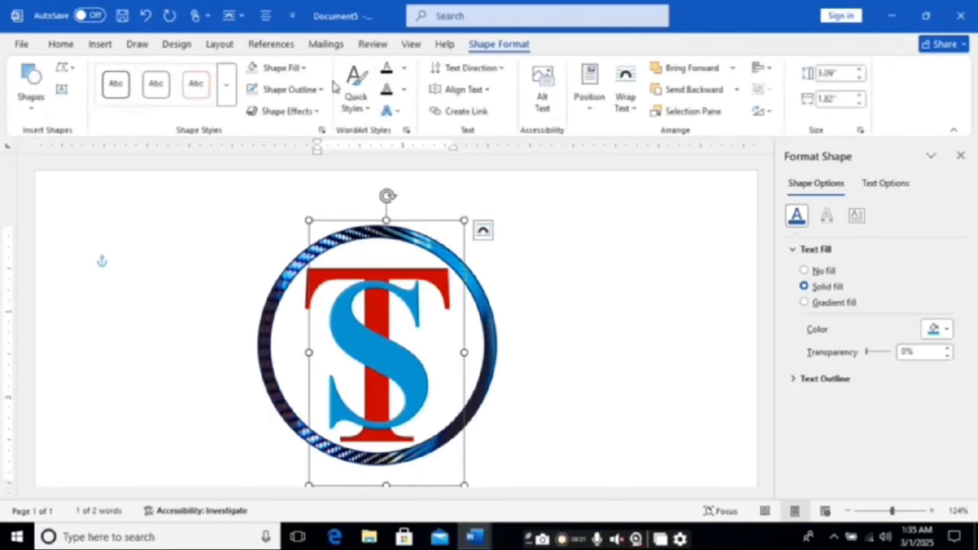
{"action": "left_click", "coordinate": [320, 91]}
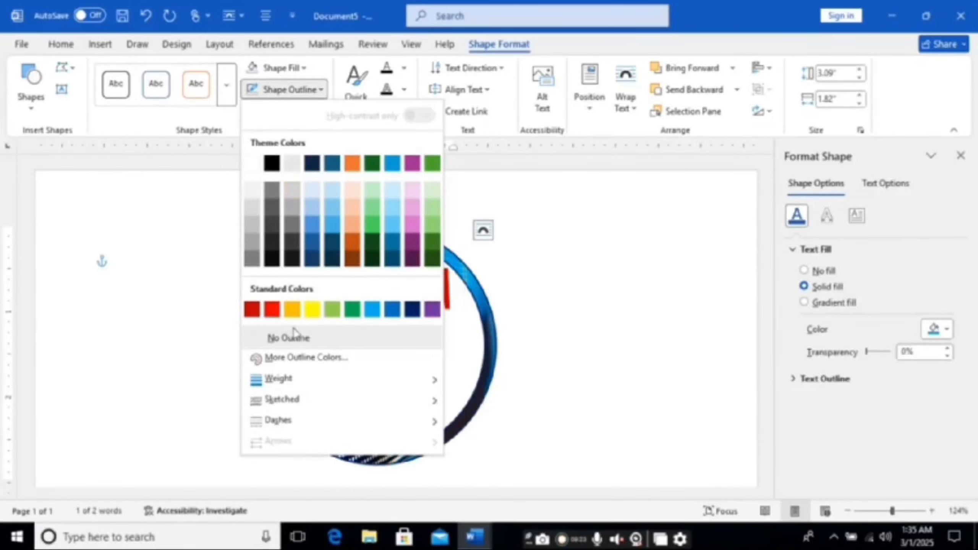
{"action": "left_click", "coordinate": [636, 375]}
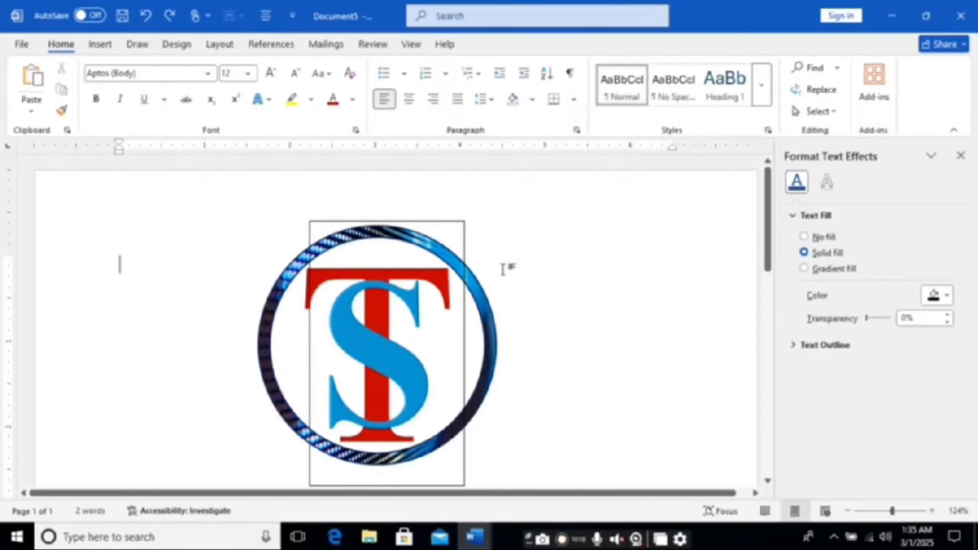
{"action": "left_click", "coordinate": [417, 220]}
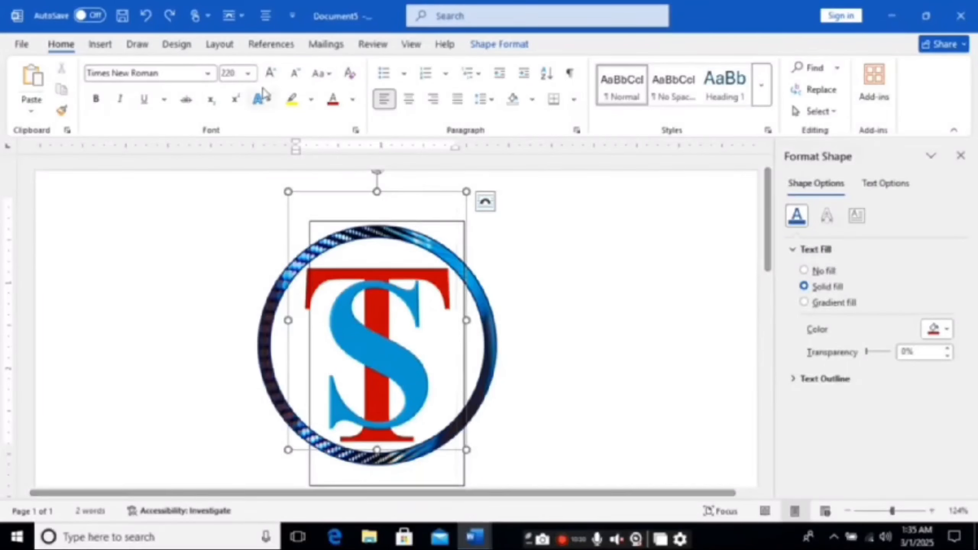
{"action": "left_click", "coordinate": [424, 221]}
{"action": "left_click", "coordinate": [500, 44]}
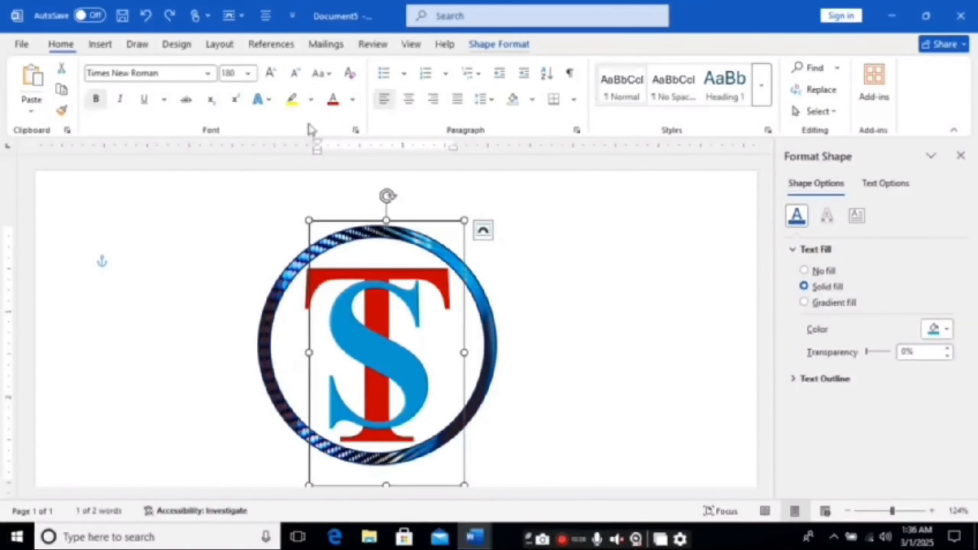
{"action": "left_click", "coordinate": [320, 90]}
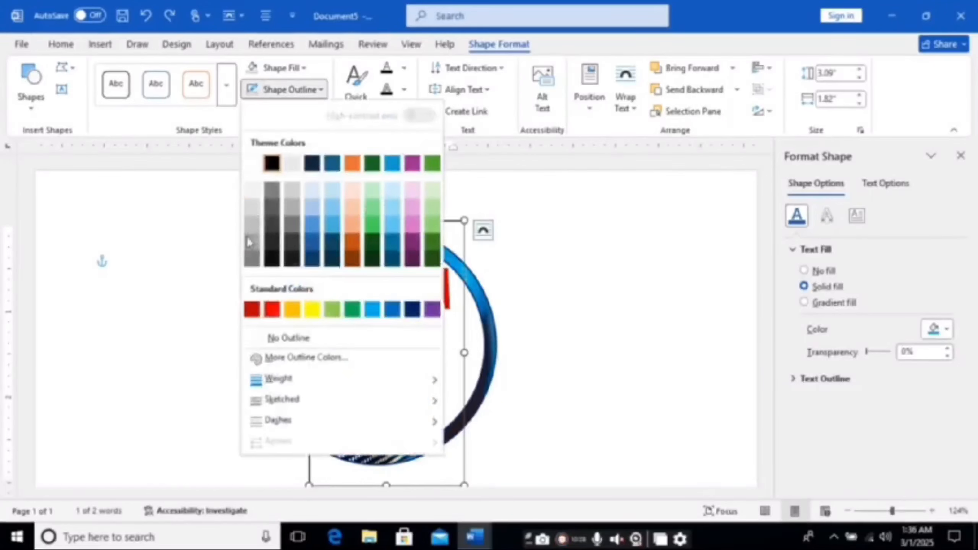
{"action": "left_click", "coordinate": [284, 339]}
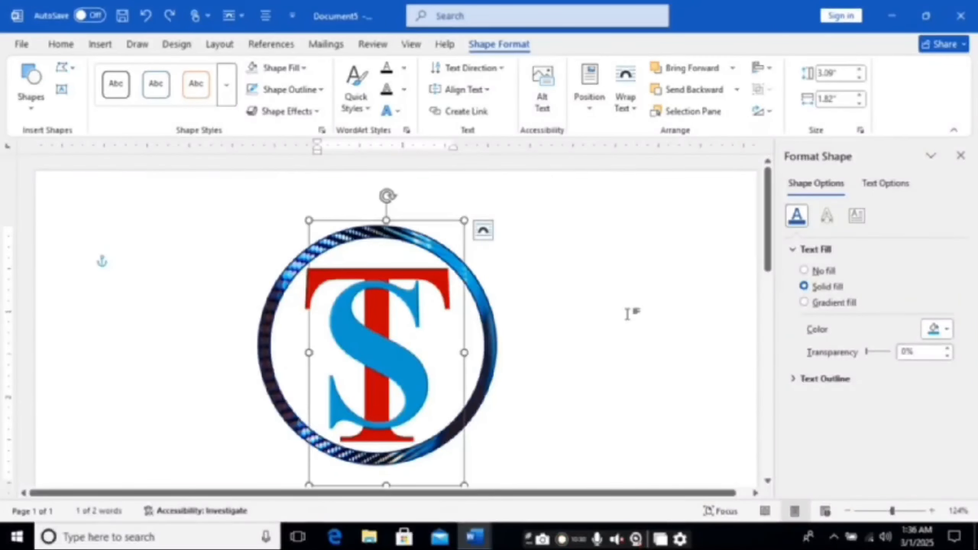
{"action": "left_click", "coordinate": [630, 313]}
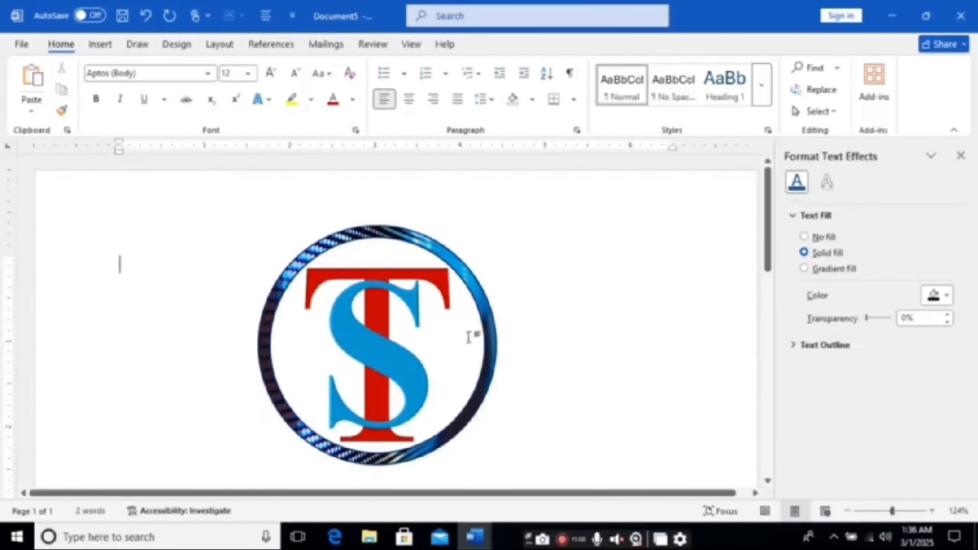
Draw a closed freeform shape about 0.29" wide and 0.18" high over the T's stem where the top of the S crosses it.
{"action": "left_click", "coordinate": [910, 512]}
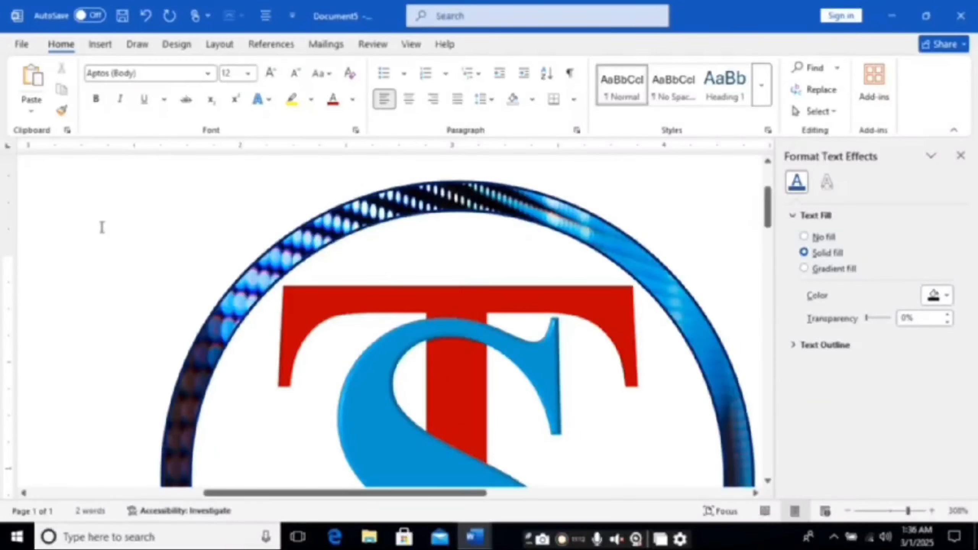
{"action": "left_click", "coordinate": [100, 44]}
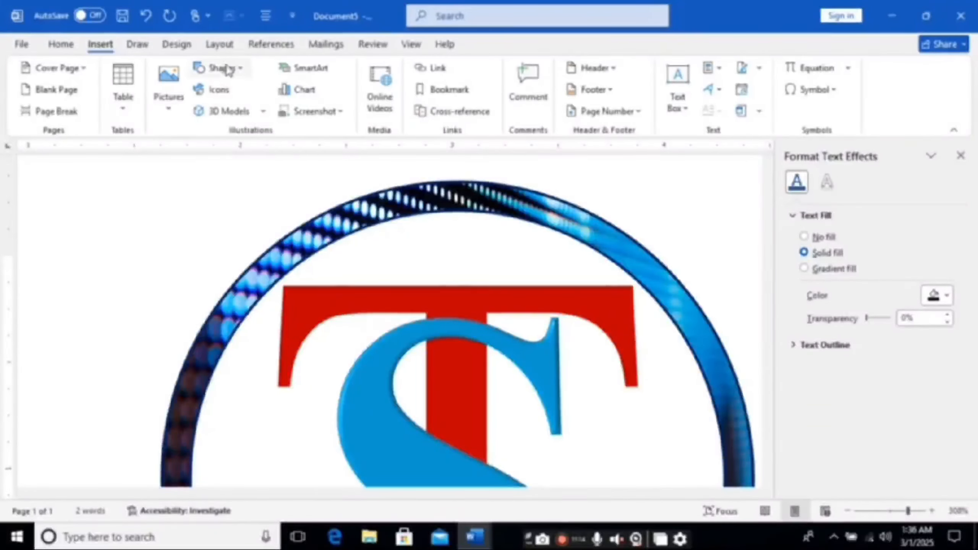
{"action": "left_click", "coordinate": [232, 72]}
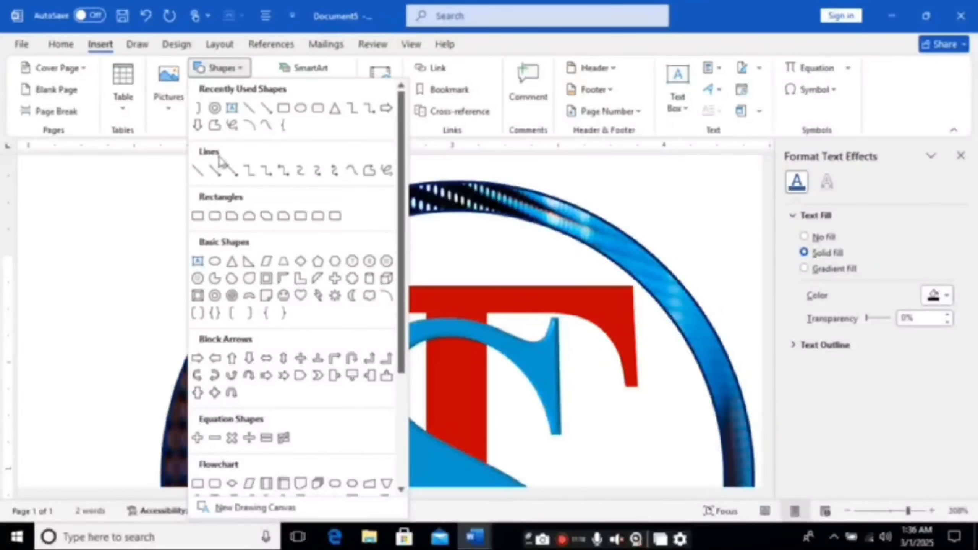
{"action": "left_click", "coordinate": [214, 126]}
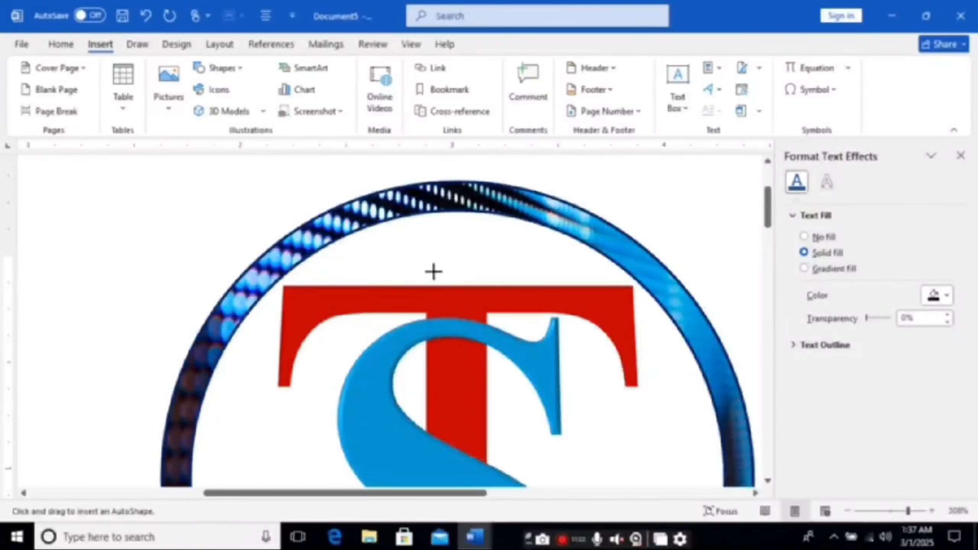
{"action": "left_click", "coordinate": [426, 315]}
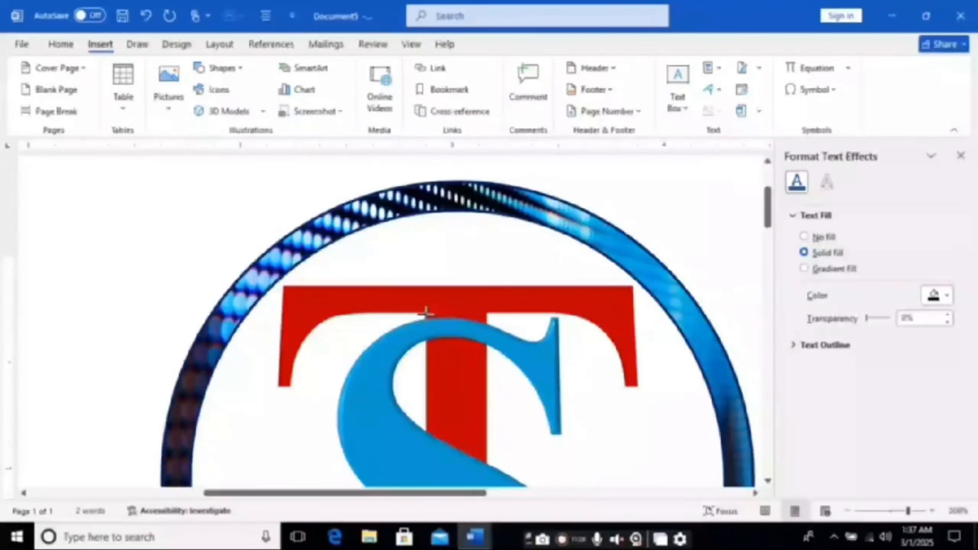
{"action": "left_click", "coordinate": [426, 352]}
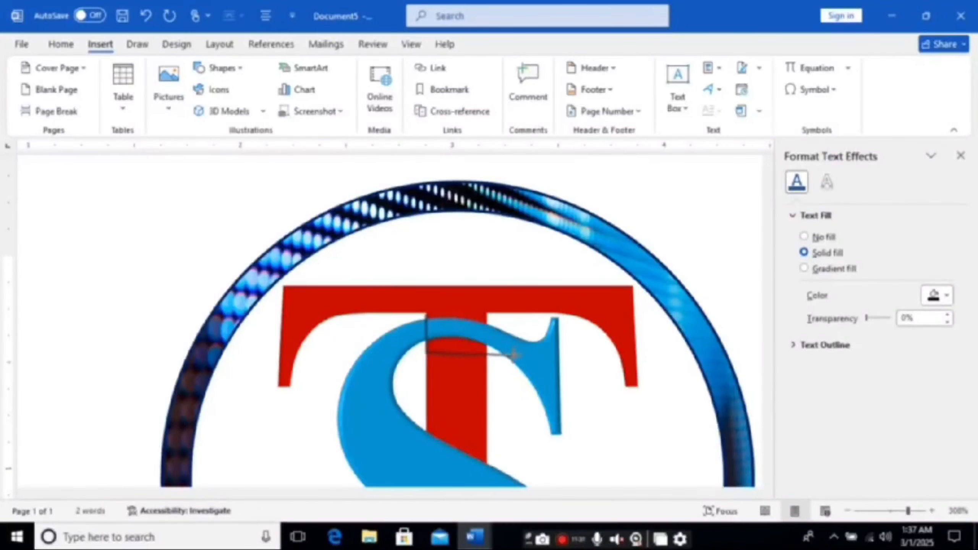
{"action": "left_click", "coordinate": [487, 353]}
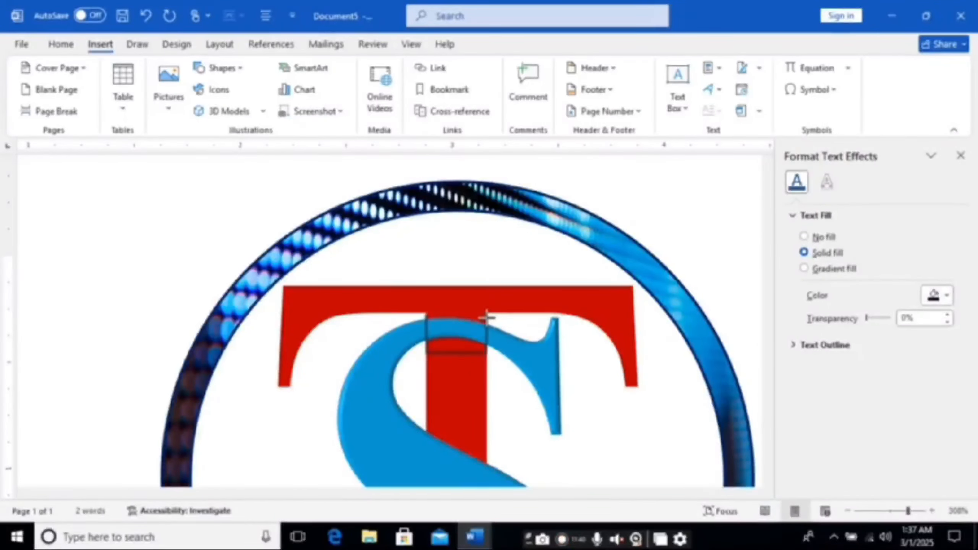
{"action": "left_click", "coordinate": [487, 317]}
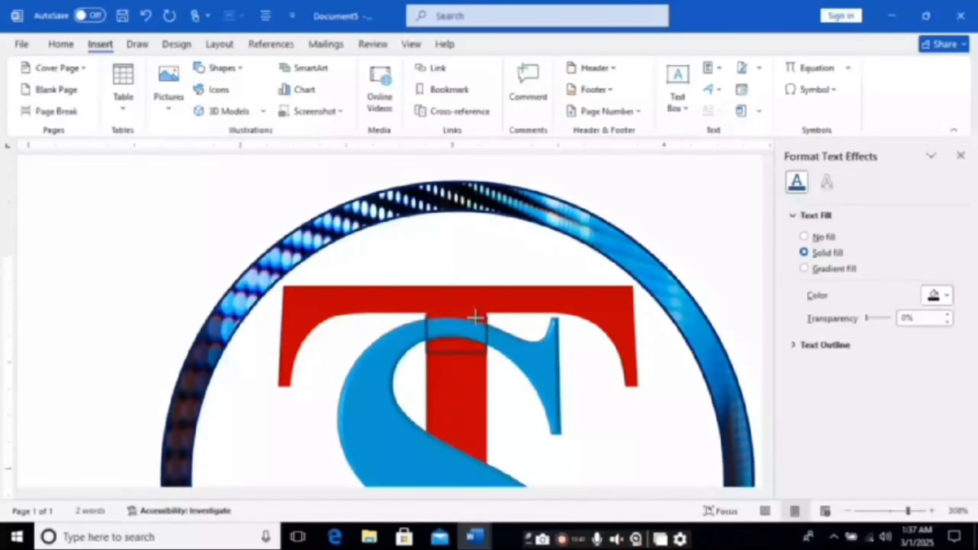
{"action": "left_click", "coordinate": [425, 314]}
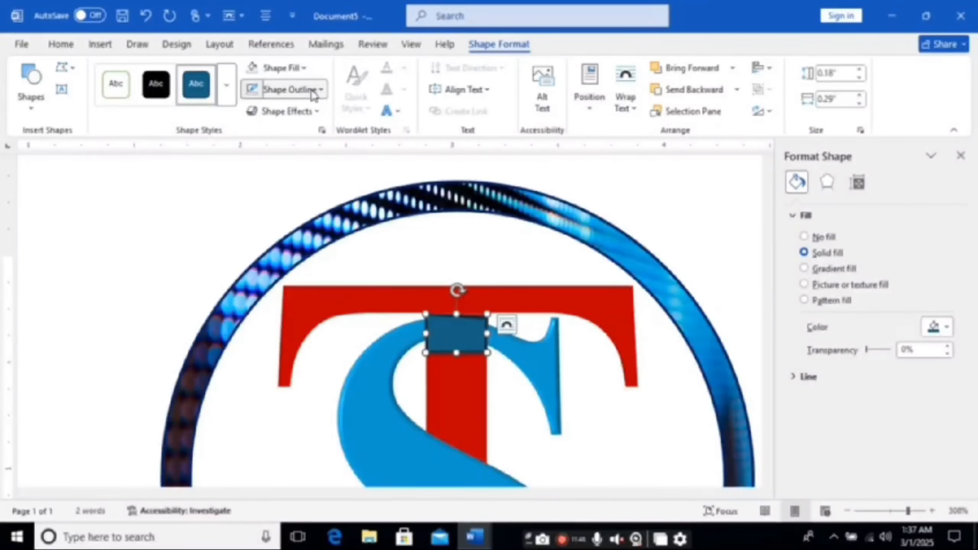
Remove the outline of the freeform patch at the upper crossing and fill it with standard Dark Red to match the T.
{"action": "left_click", "coordinate": [308, 90]}
{"action": "left_click", "coordinate": [272, 338]}
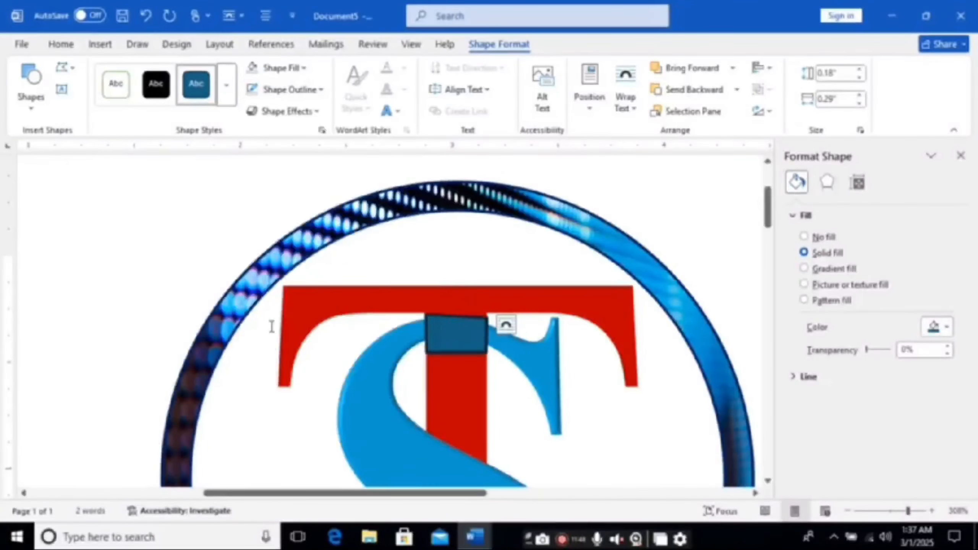
{"action": "left_click", "coordinate": [302, 69]}
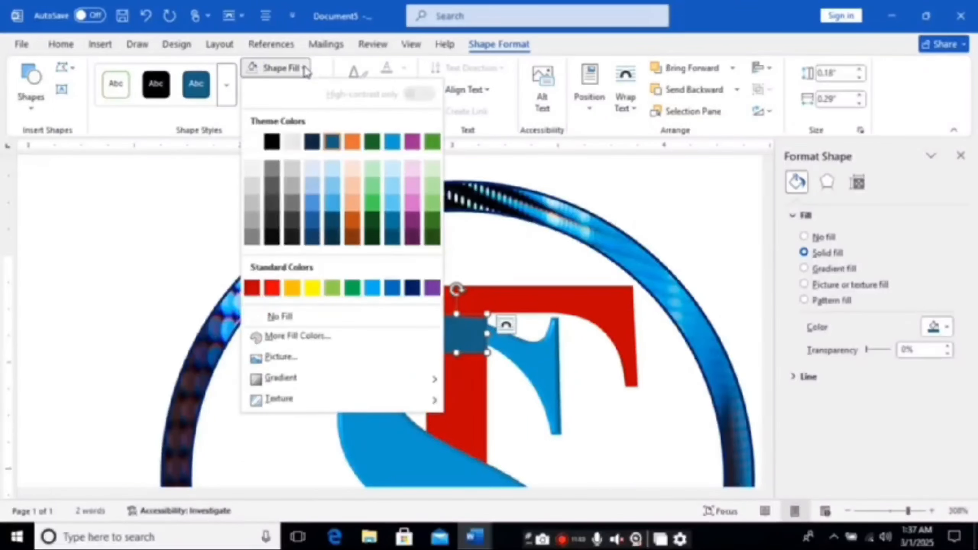
{"action": "left_click", "coordinate": [253, 288]}
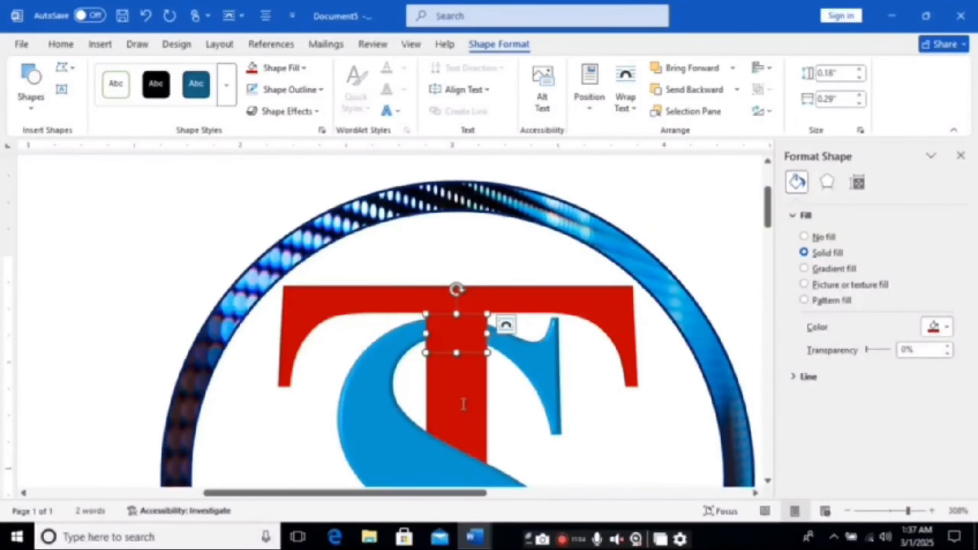
{"action": "left_click", "coordinate": [464, 404]}
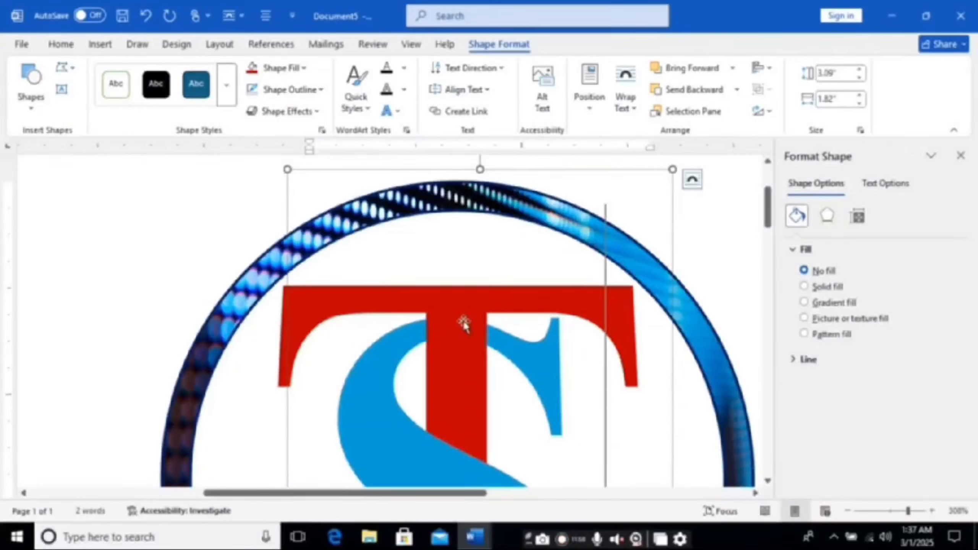
Draw a closed freeform shape about 0.32" wide and 0.15" high over the T's stem where the bottom of the S crosses it.
{"action": "scroll", "coordinate": [479, 317], "scroll_direction": "down", "scroll_amount": 5}
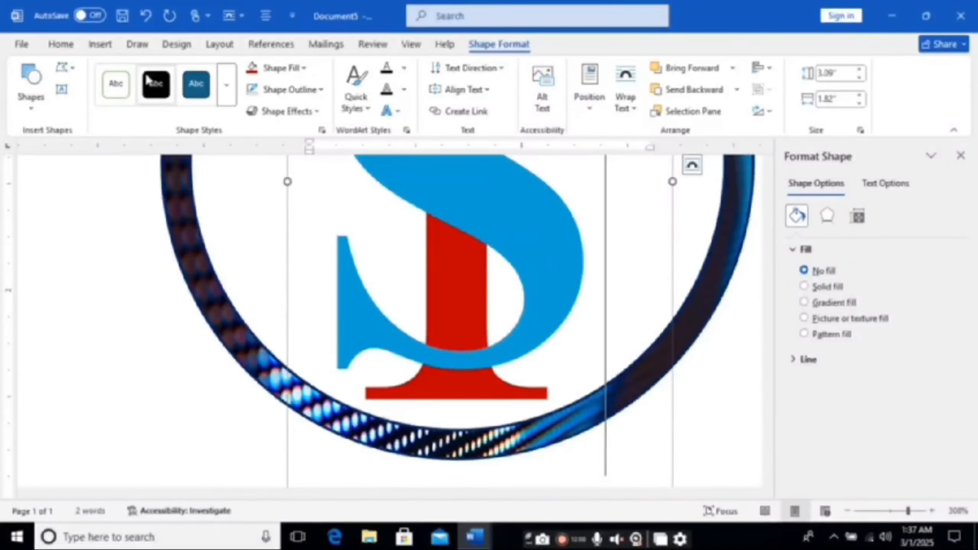
{"action": "left_click", "coordinate": [100, 44]}
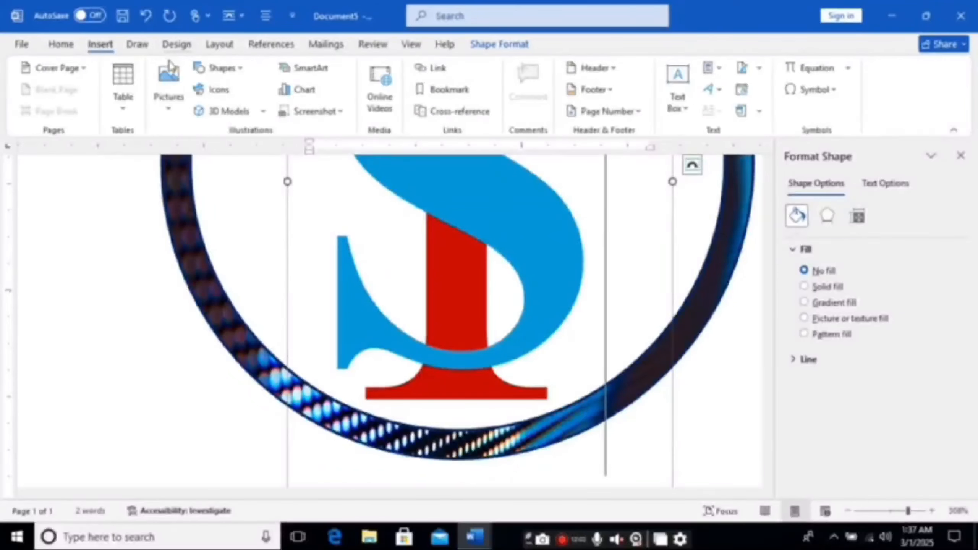
{"action": "left_click", "coordinate": [223, 68]}
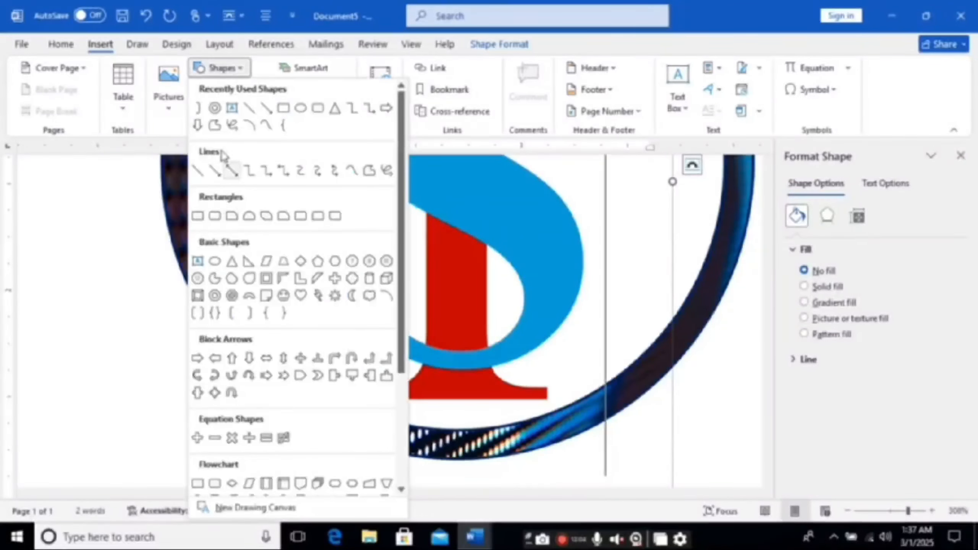
{"action": "left_click", "coordinate": [216, 128]}
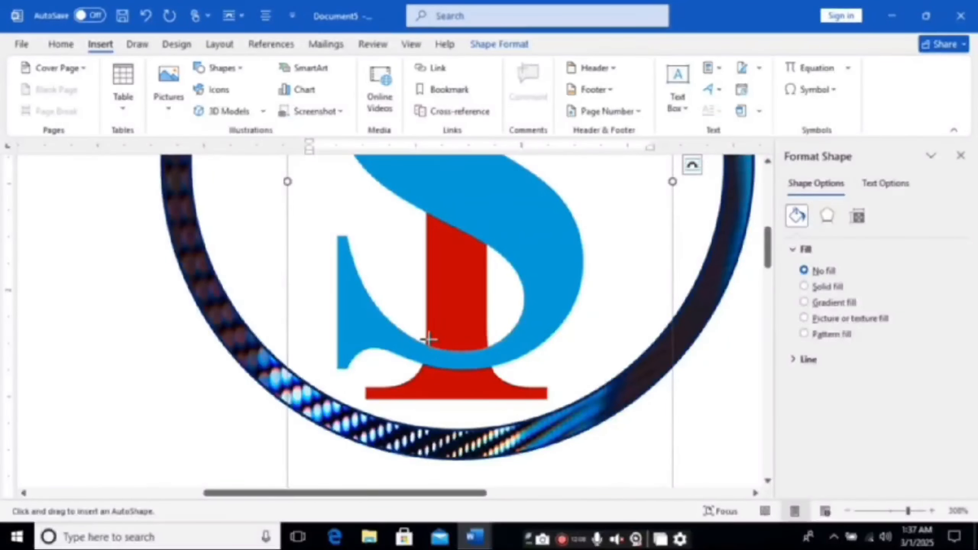
{"action": "left_click", "coordinate": [426, 336]}
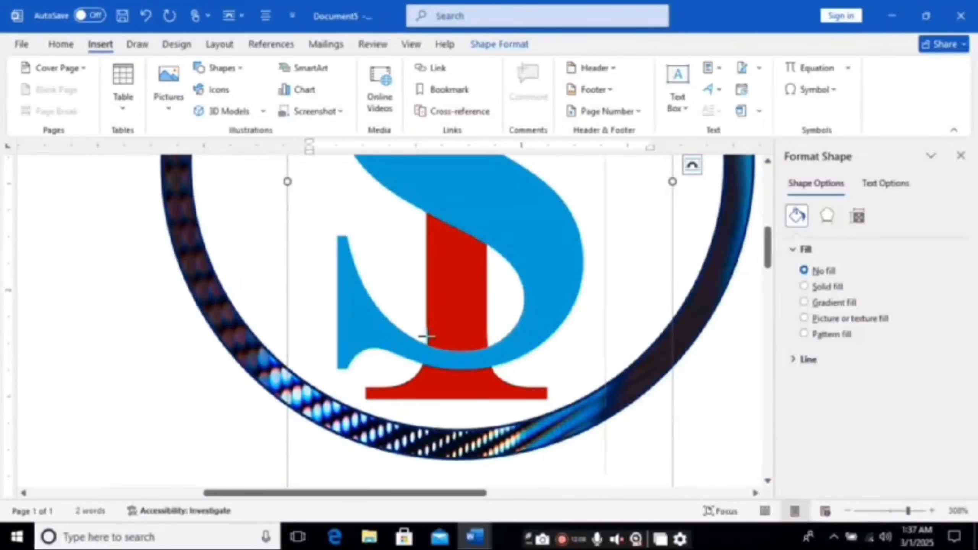
{"action": "left_click", "coordinate": [427, 336]}
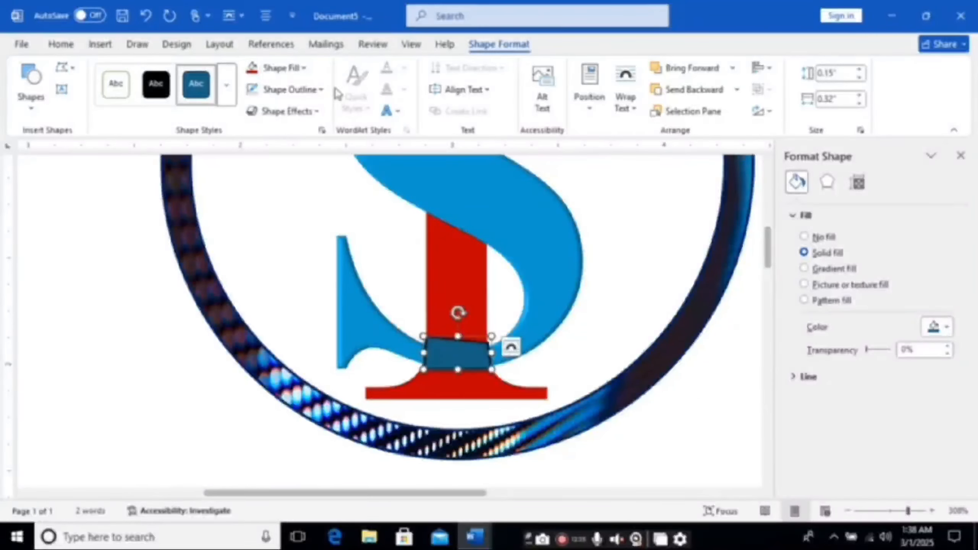
Remove the outline of the lower freeform patch and fill it with standard Dark Red.
{"action": "left_click", "coordinate": [319, 91]}
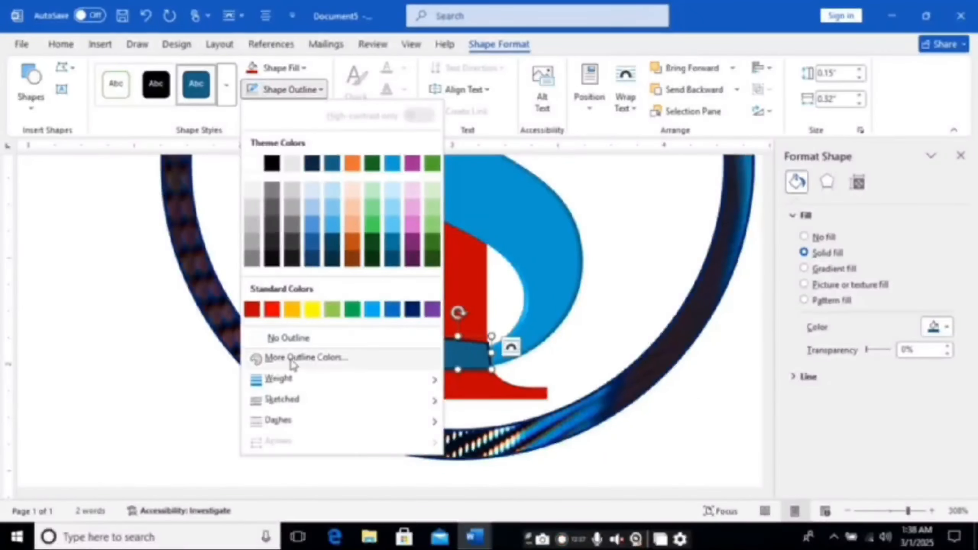
{"action": "left_click", "coordinate": [300, 338]}
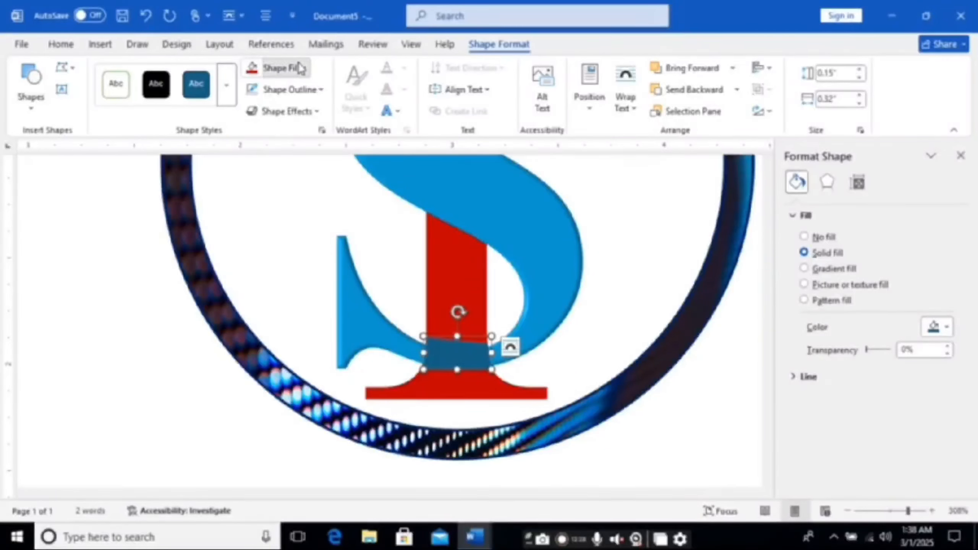
{"action": "left_click", "coordinate": [285, 68]}
{"action": "left_click", "coordinate": [253, 286]}
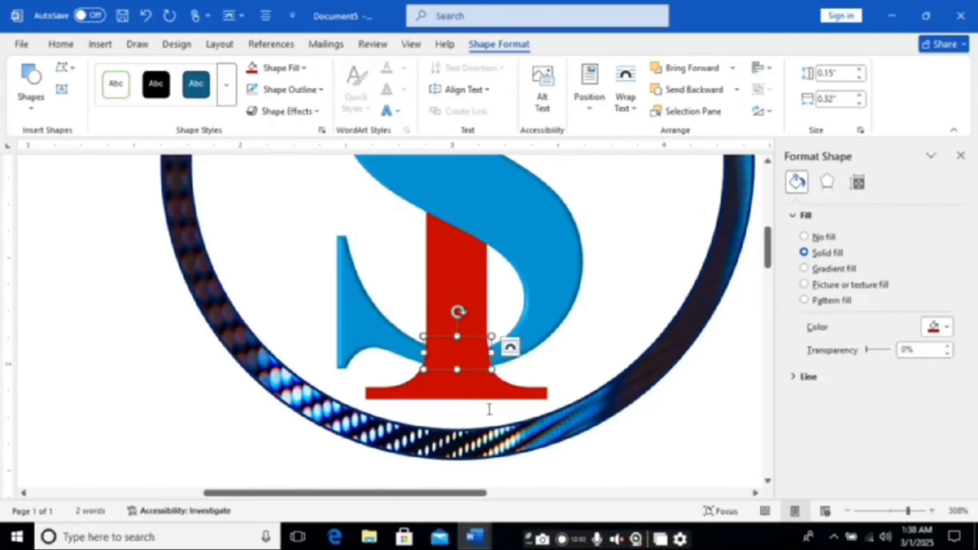
{"action": "left_click", "coordinate": [471, 390]}
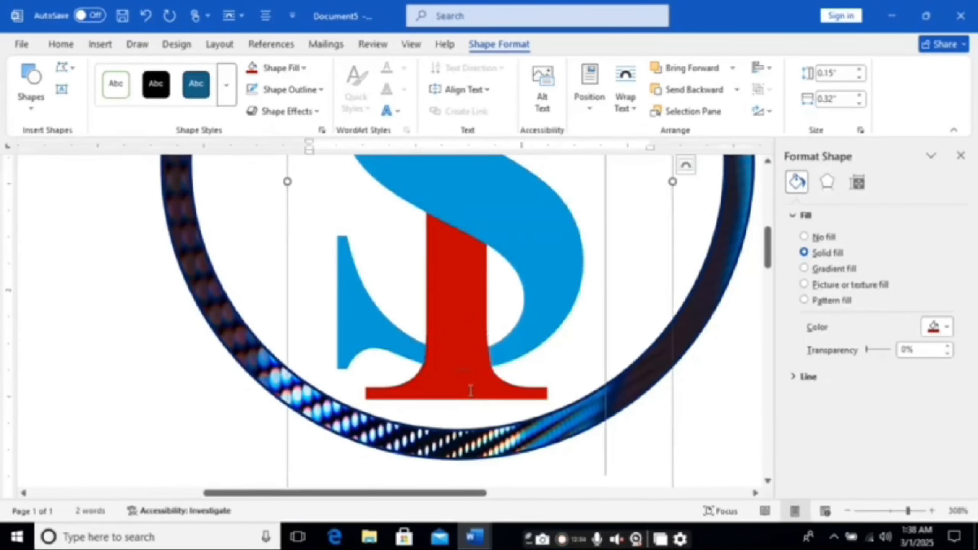
Stretch the lower red patch downward to a height of 0.17" and nudge it slightly left to align with the T's stem.
{"action": "left_click", "coordinate": [456, 359]}
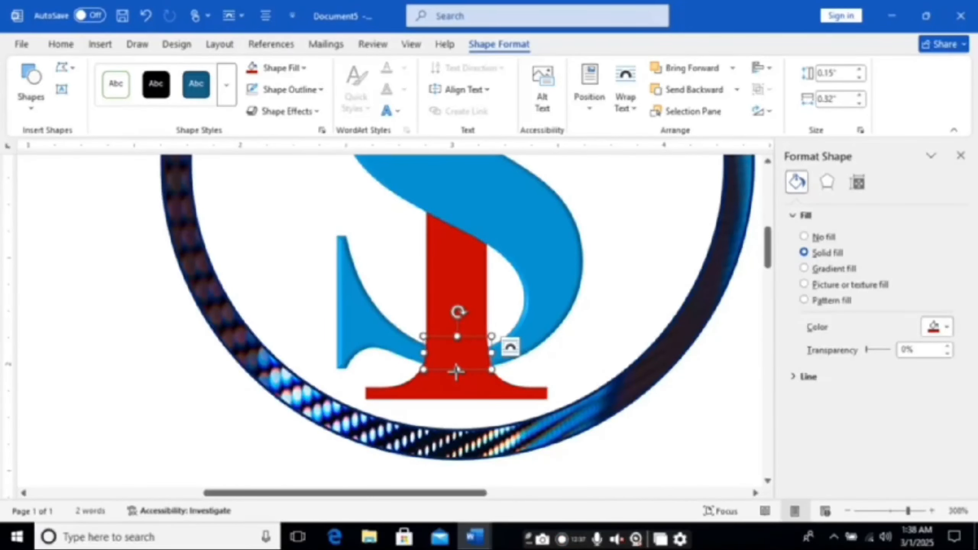
{"action": "left_click_drag", "start_coordinate": [457, 372], "coordinate": [455, 392]}
{"action": "left_click", "coordinate": [527, 397]}
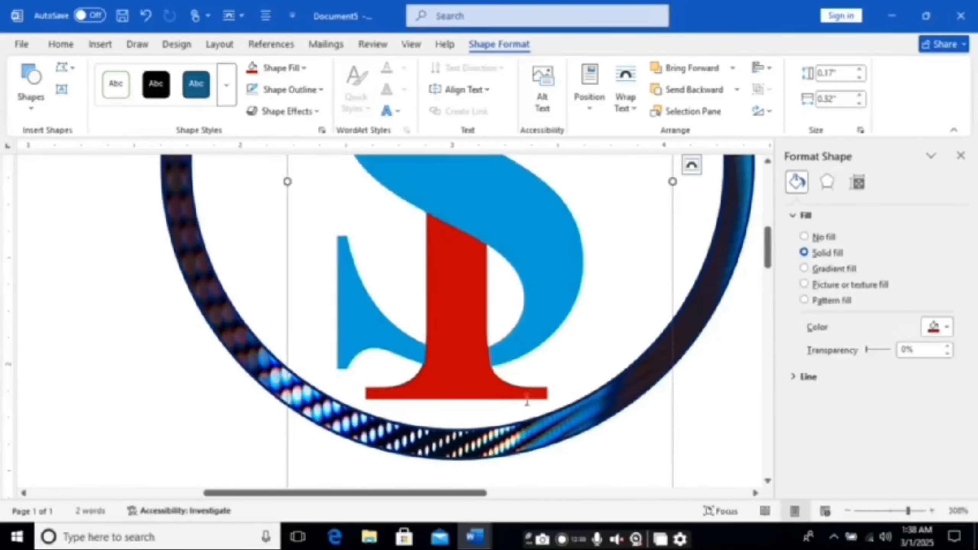
{"action": "left_click", "coordinate": [461, 364]}
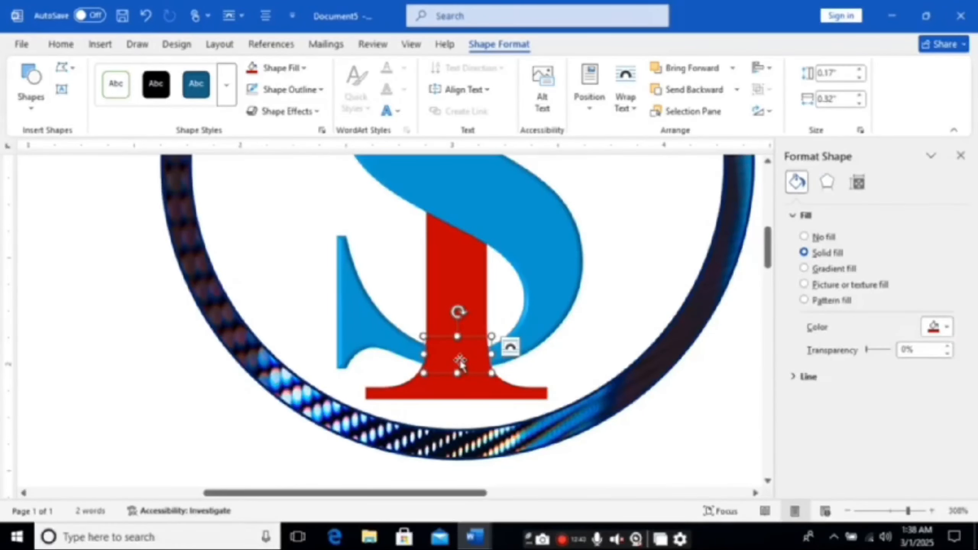
{"action": "key", "text": "ctrl+z"}
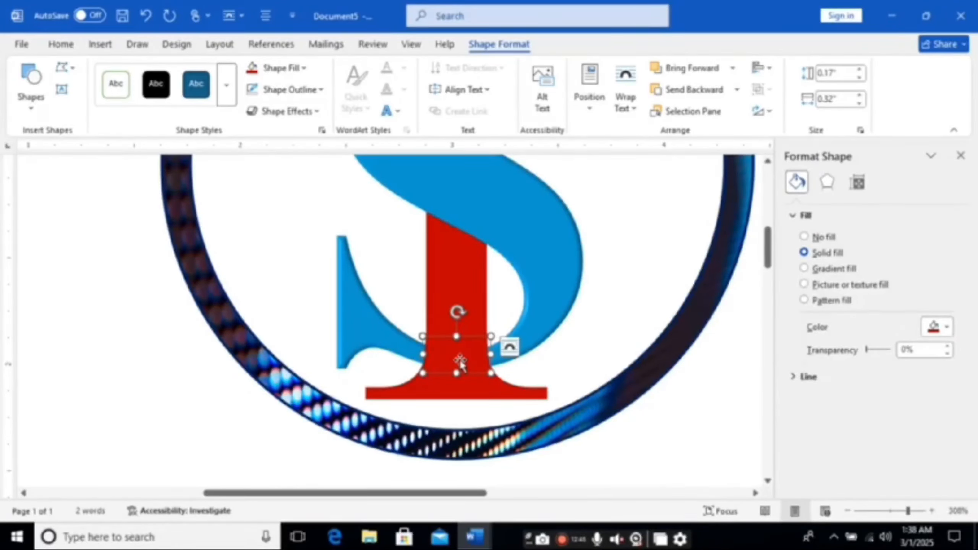
{"action": "left_click", "coordinate": [512, 394]}
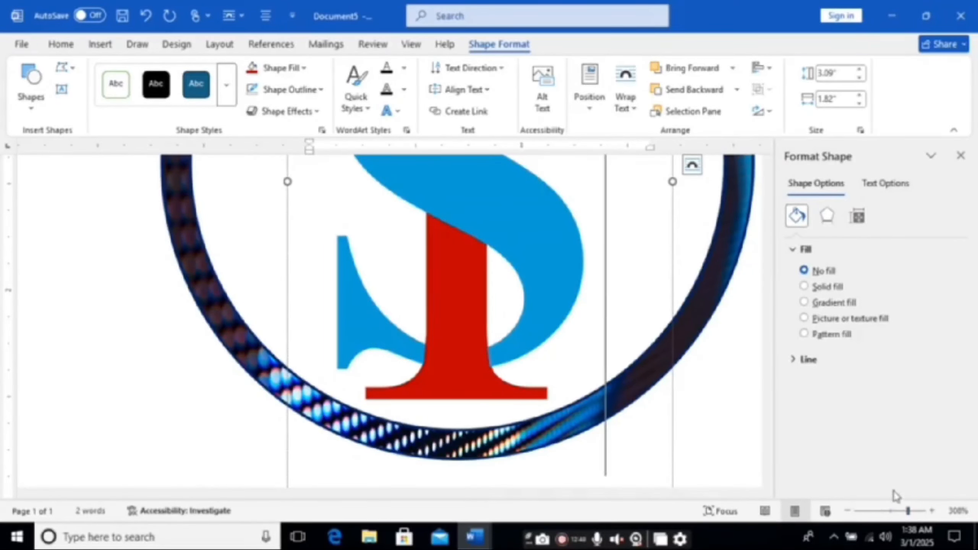
Zoom out to 100% and check the whole monogram logo with nothing selected.
{"action": "left_click", "coordinate": [890, 512]}
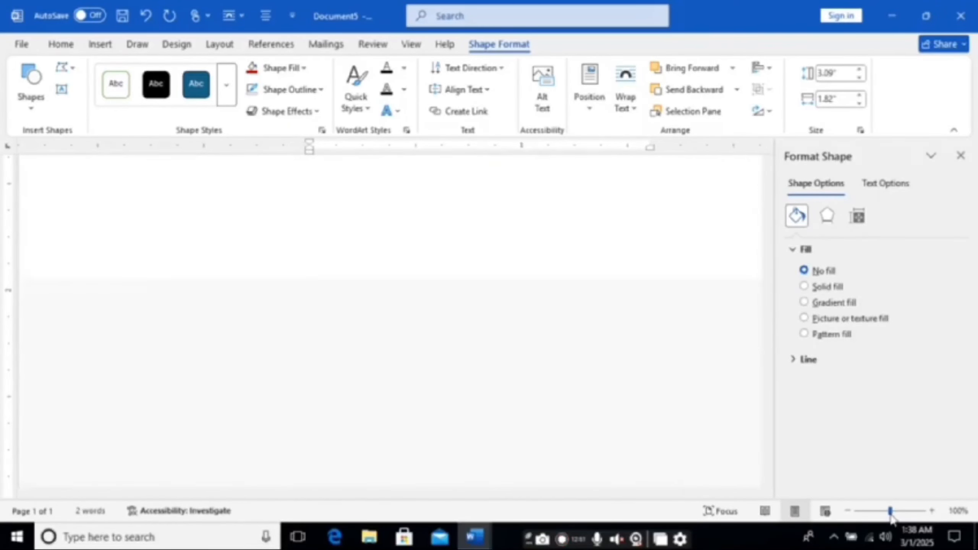
{"action": "scroll", "coordinate": [471, 356], "scroll_direction": "up", "scroll_amount": 10}
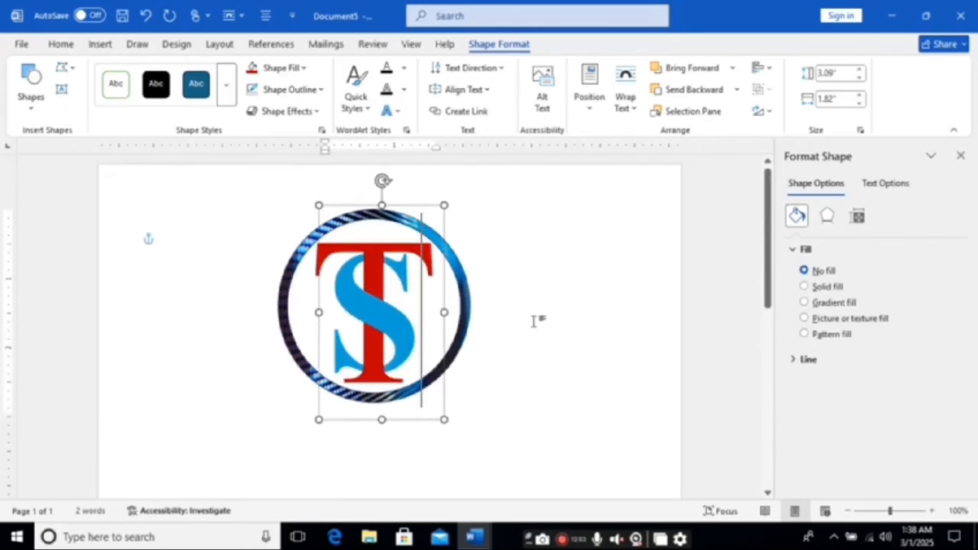
{"action": "left_click", "coordinate": [606, 345]}
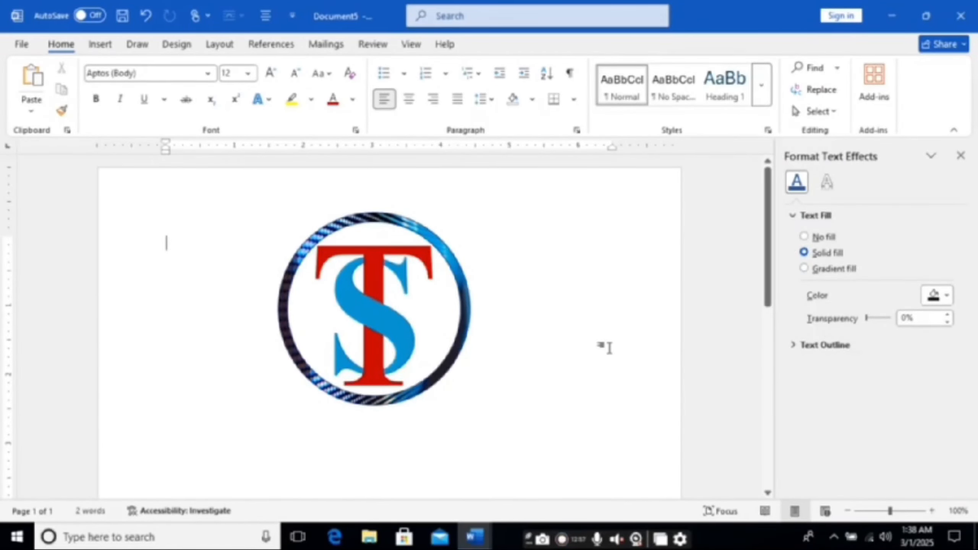